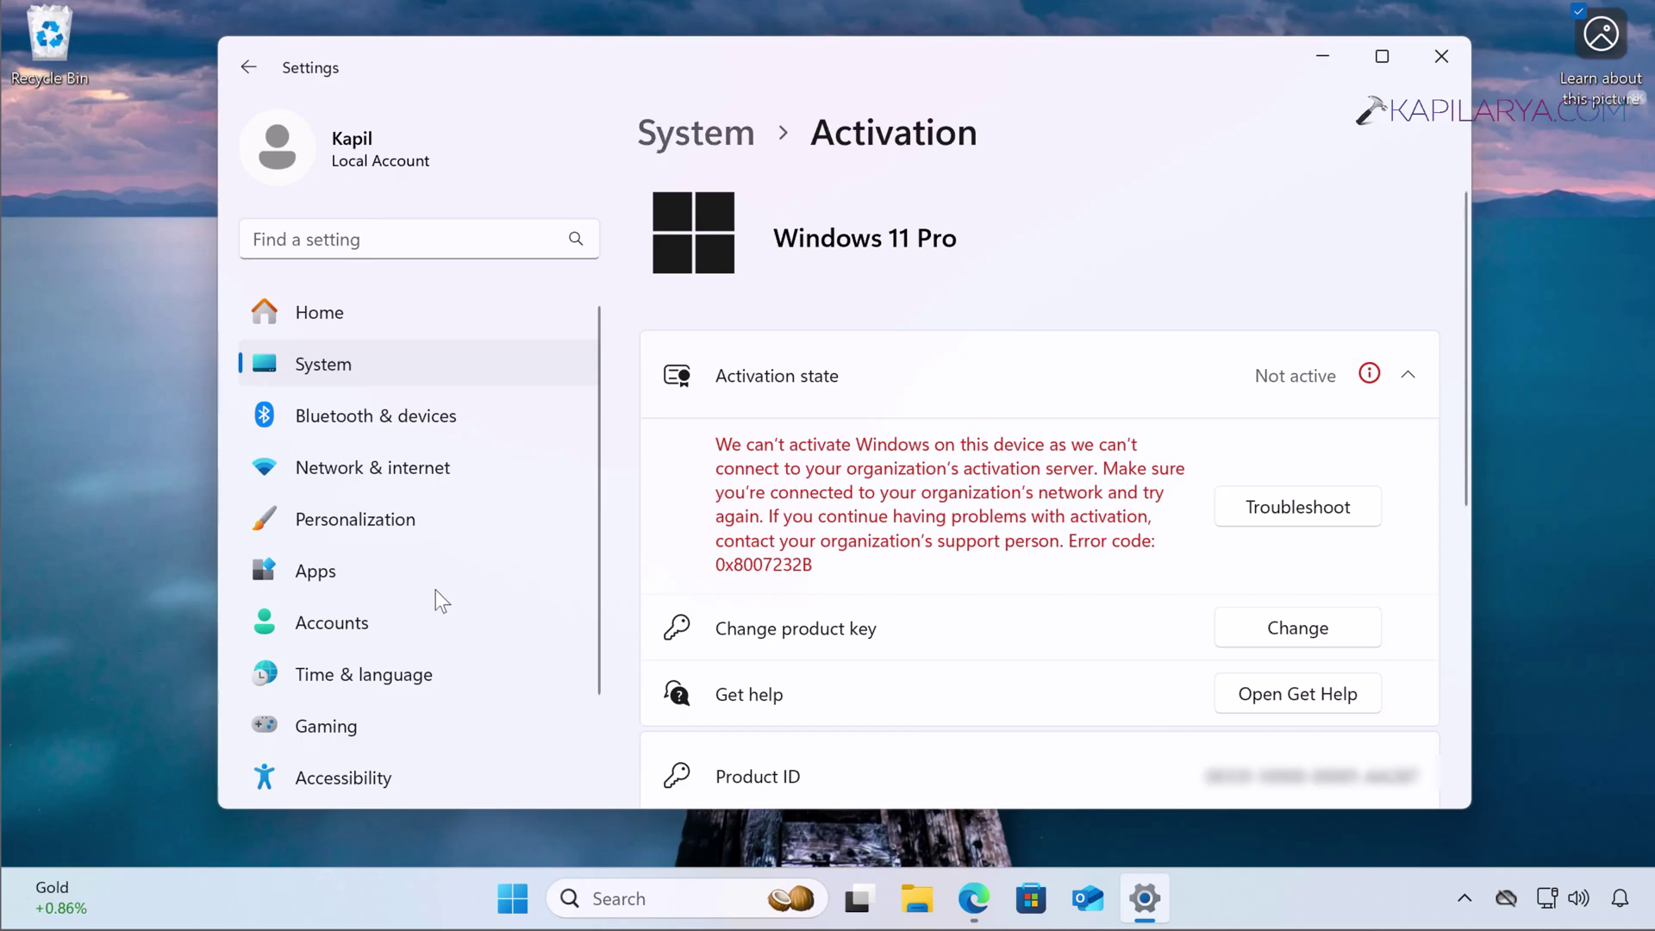
# Browse the Personalization page, whose six themes are locked until Windows is activated.
pyautogui.click(398, 520)
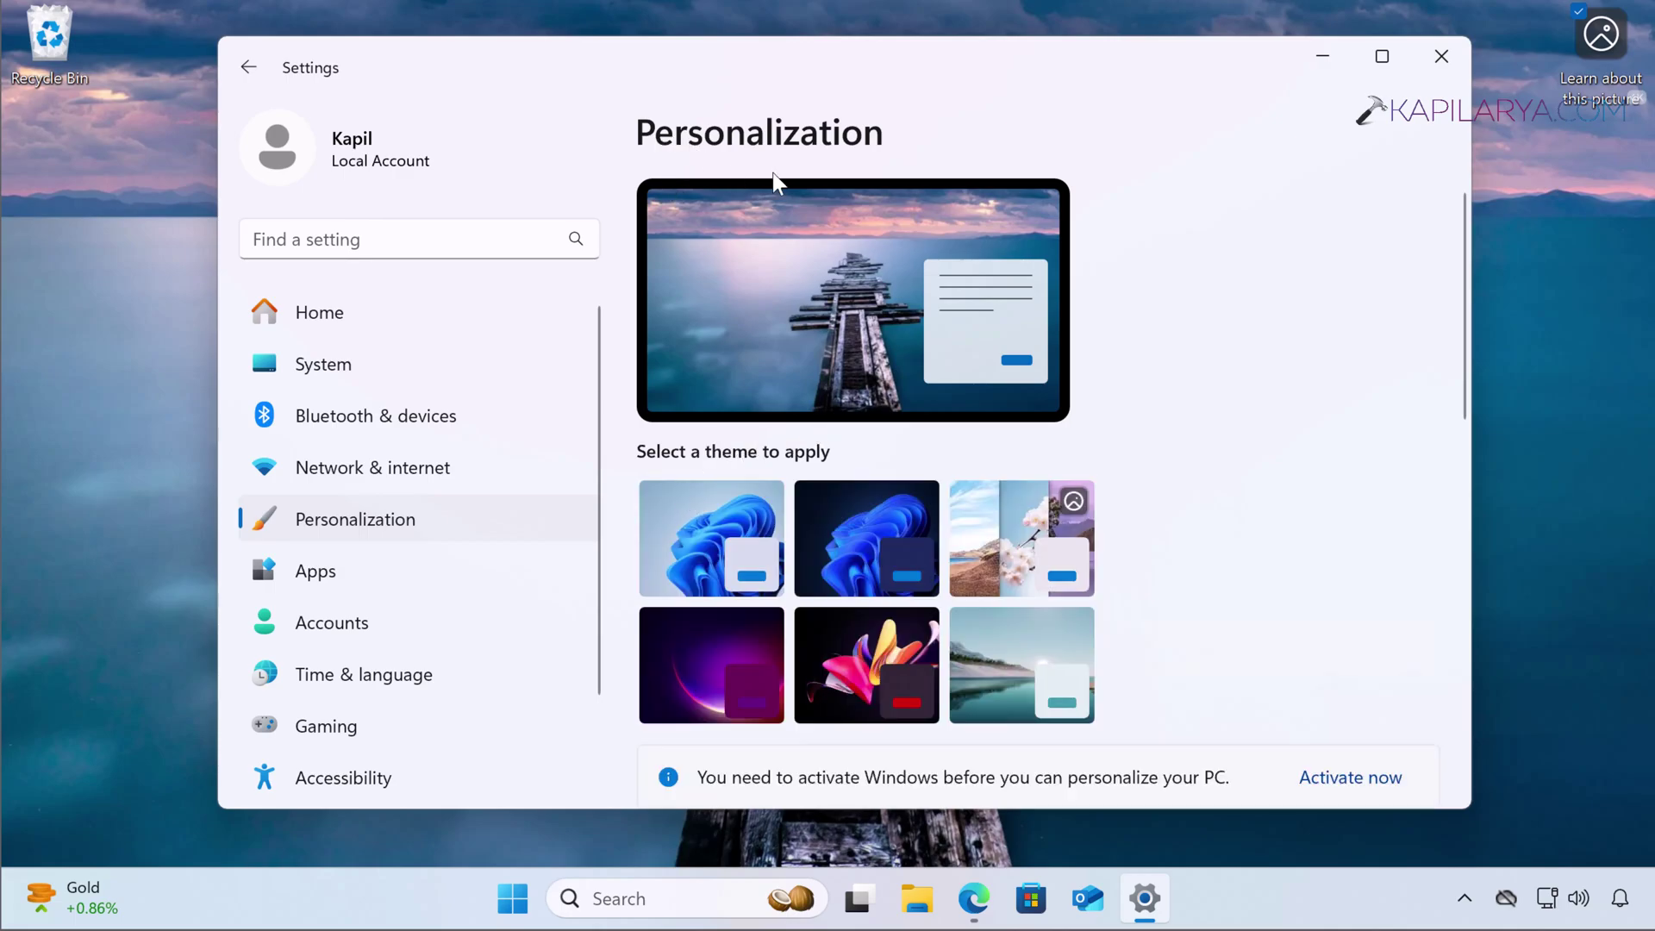
pyautogui.scroll(-2, 891, 371)
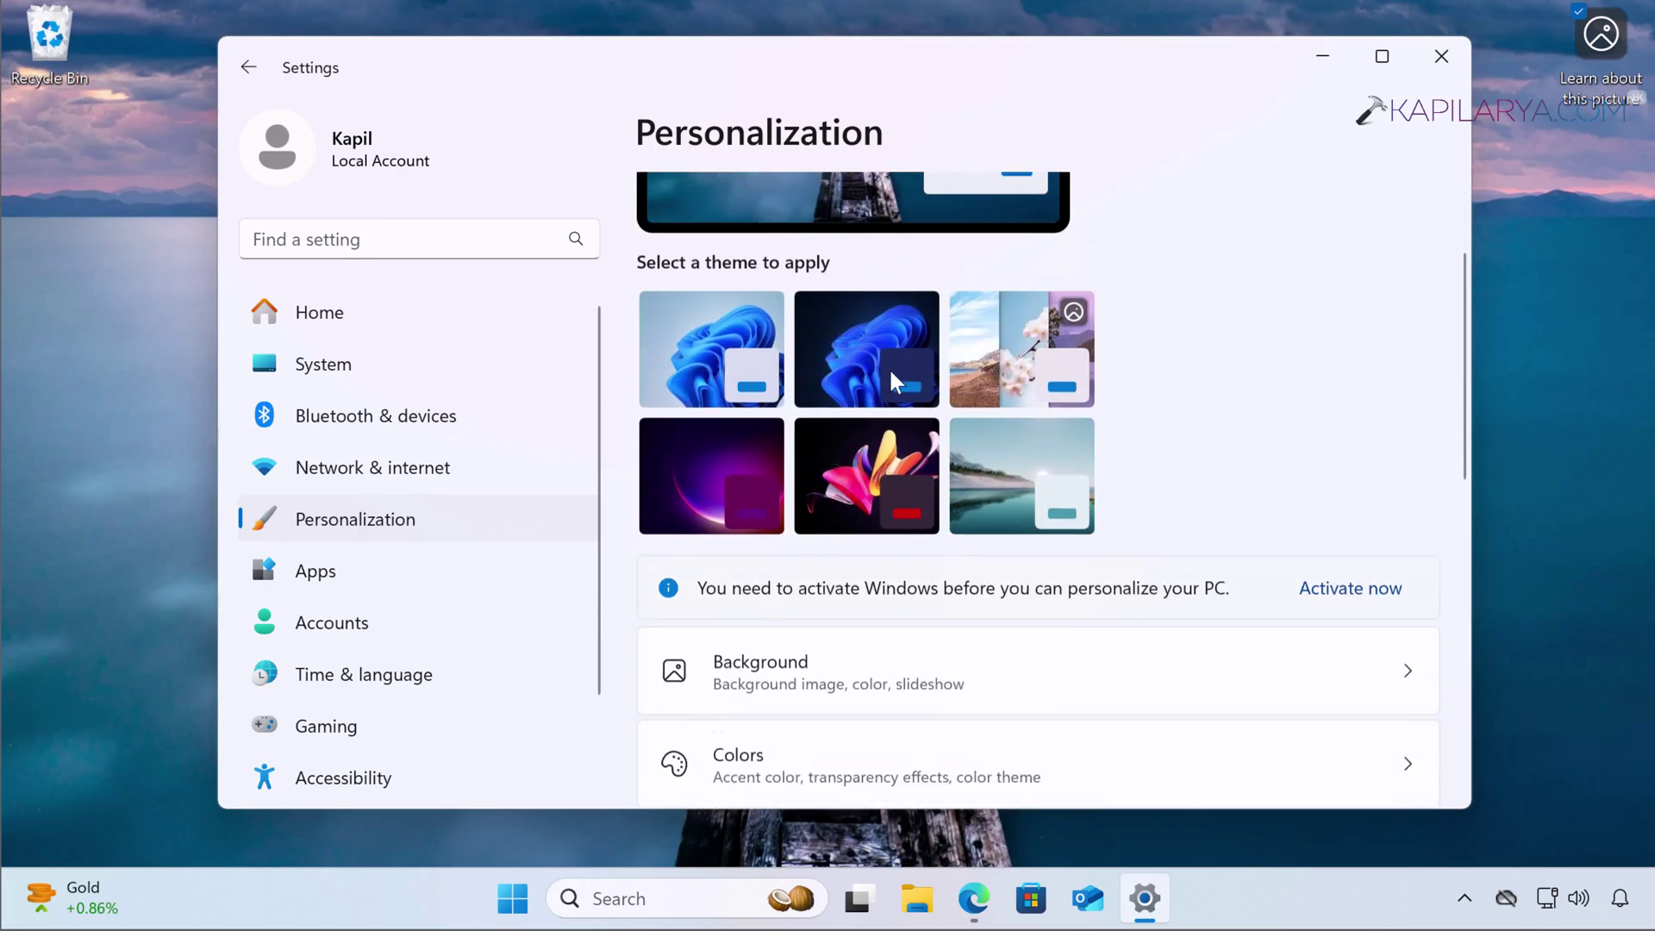
pyautogui.scroll(-1, 887, 367)
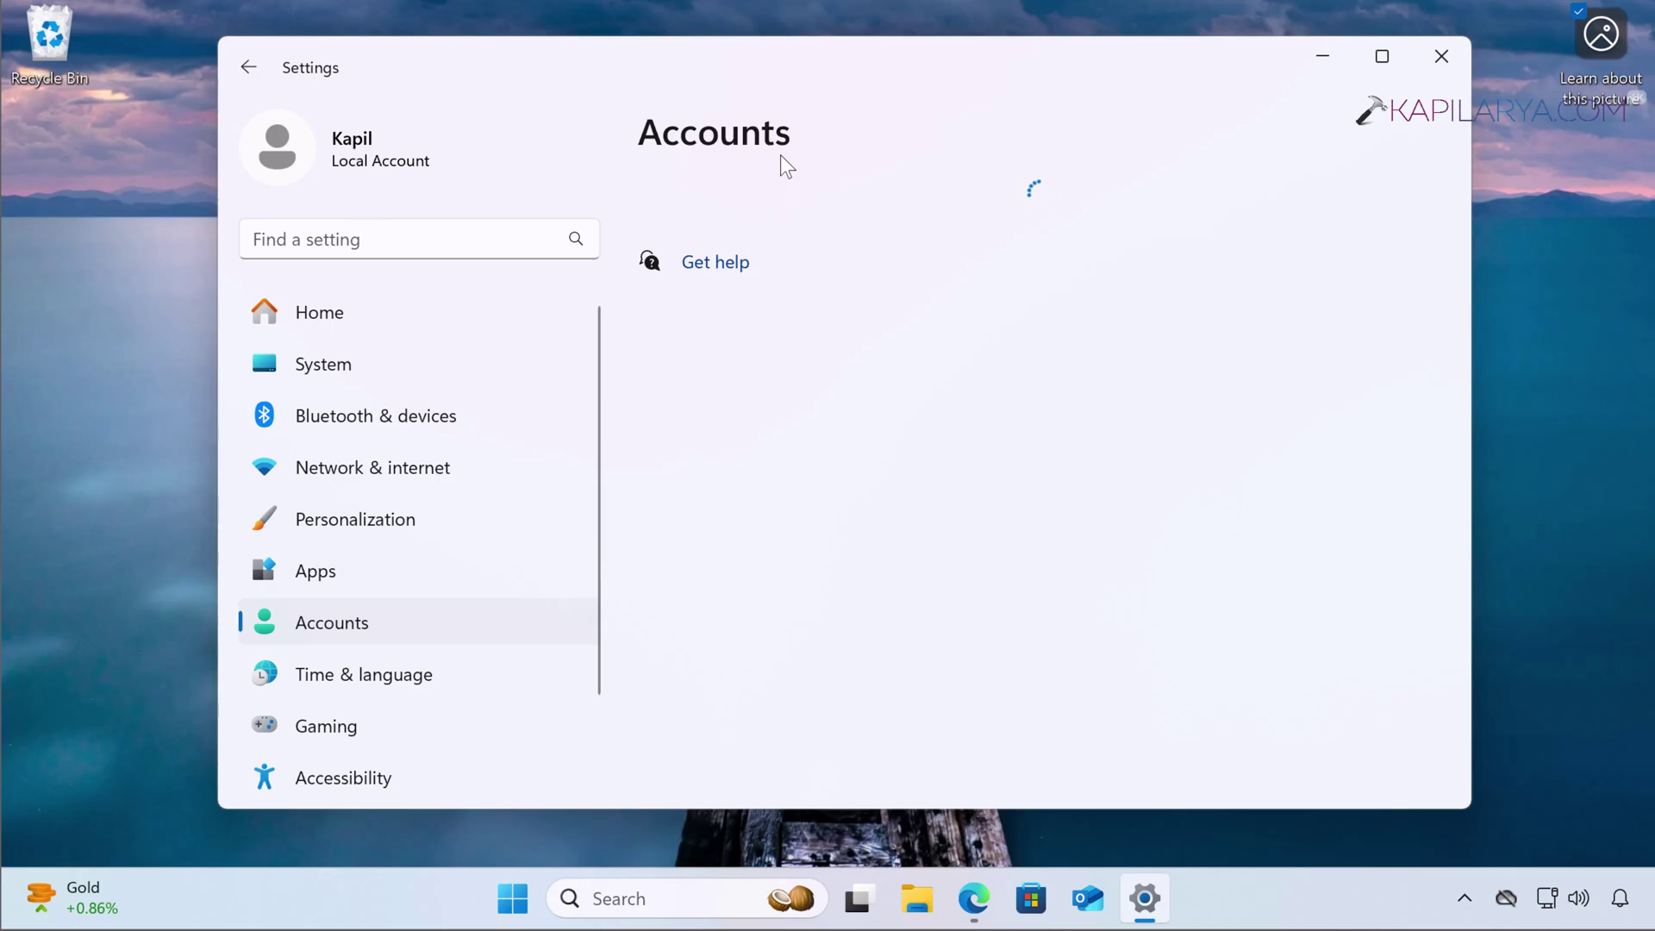
# Review the Accounts page and the Your info page for the local administrator account.
pyautogui.scroll(-5, 992, 472)
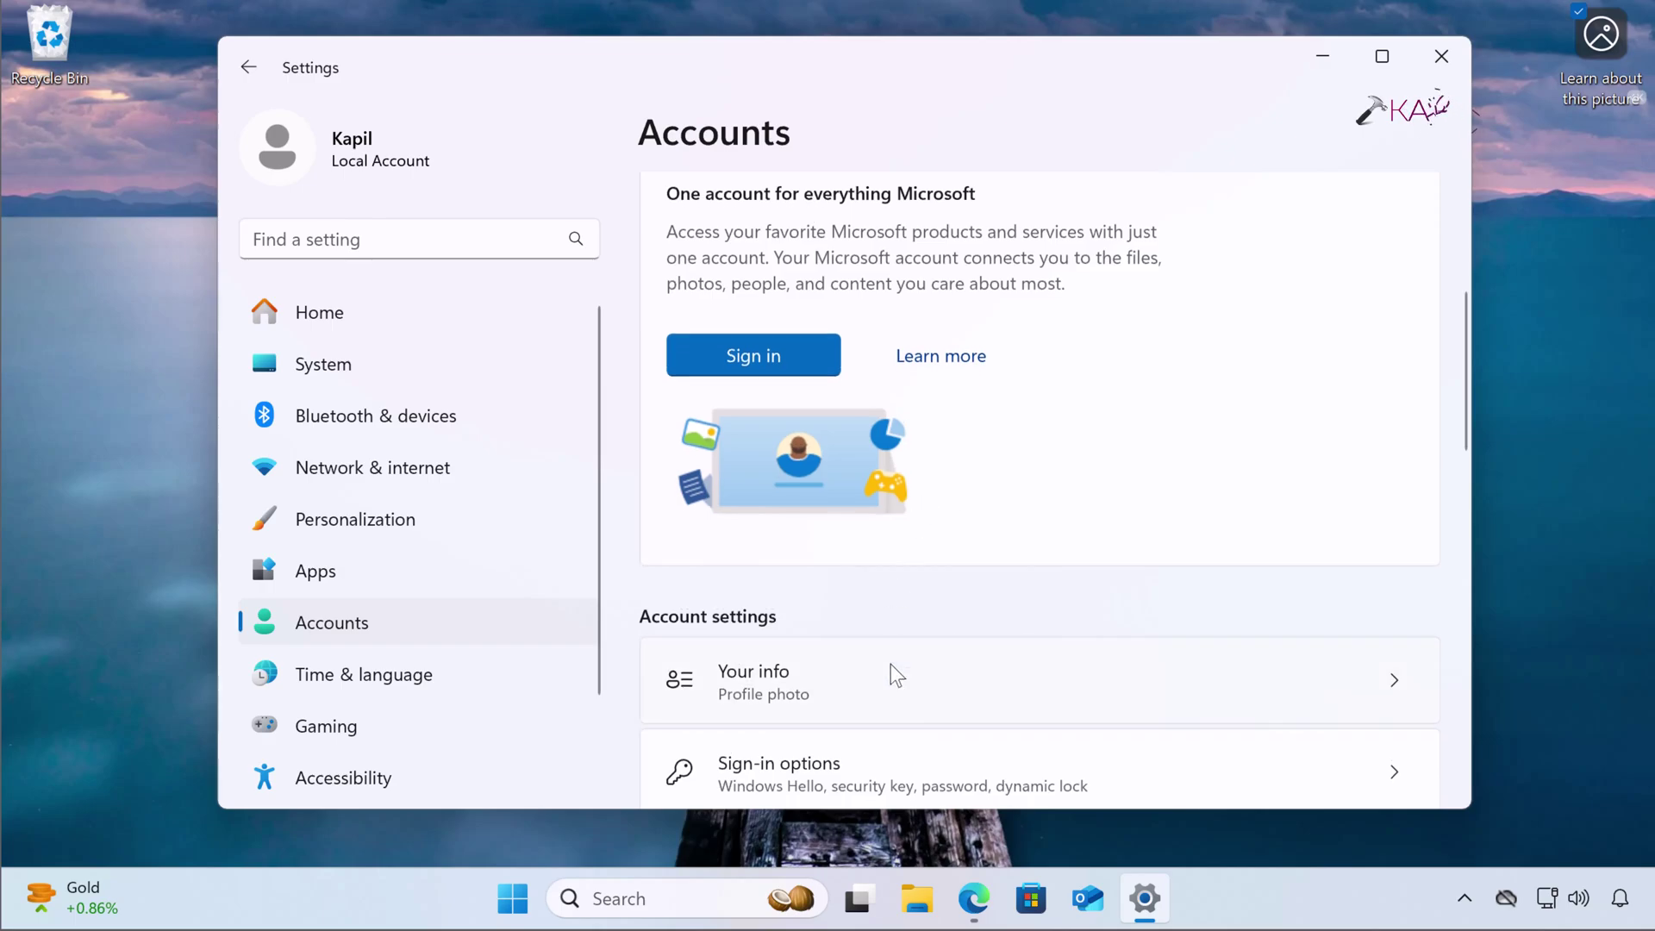
pyautogui.click(887, 672)
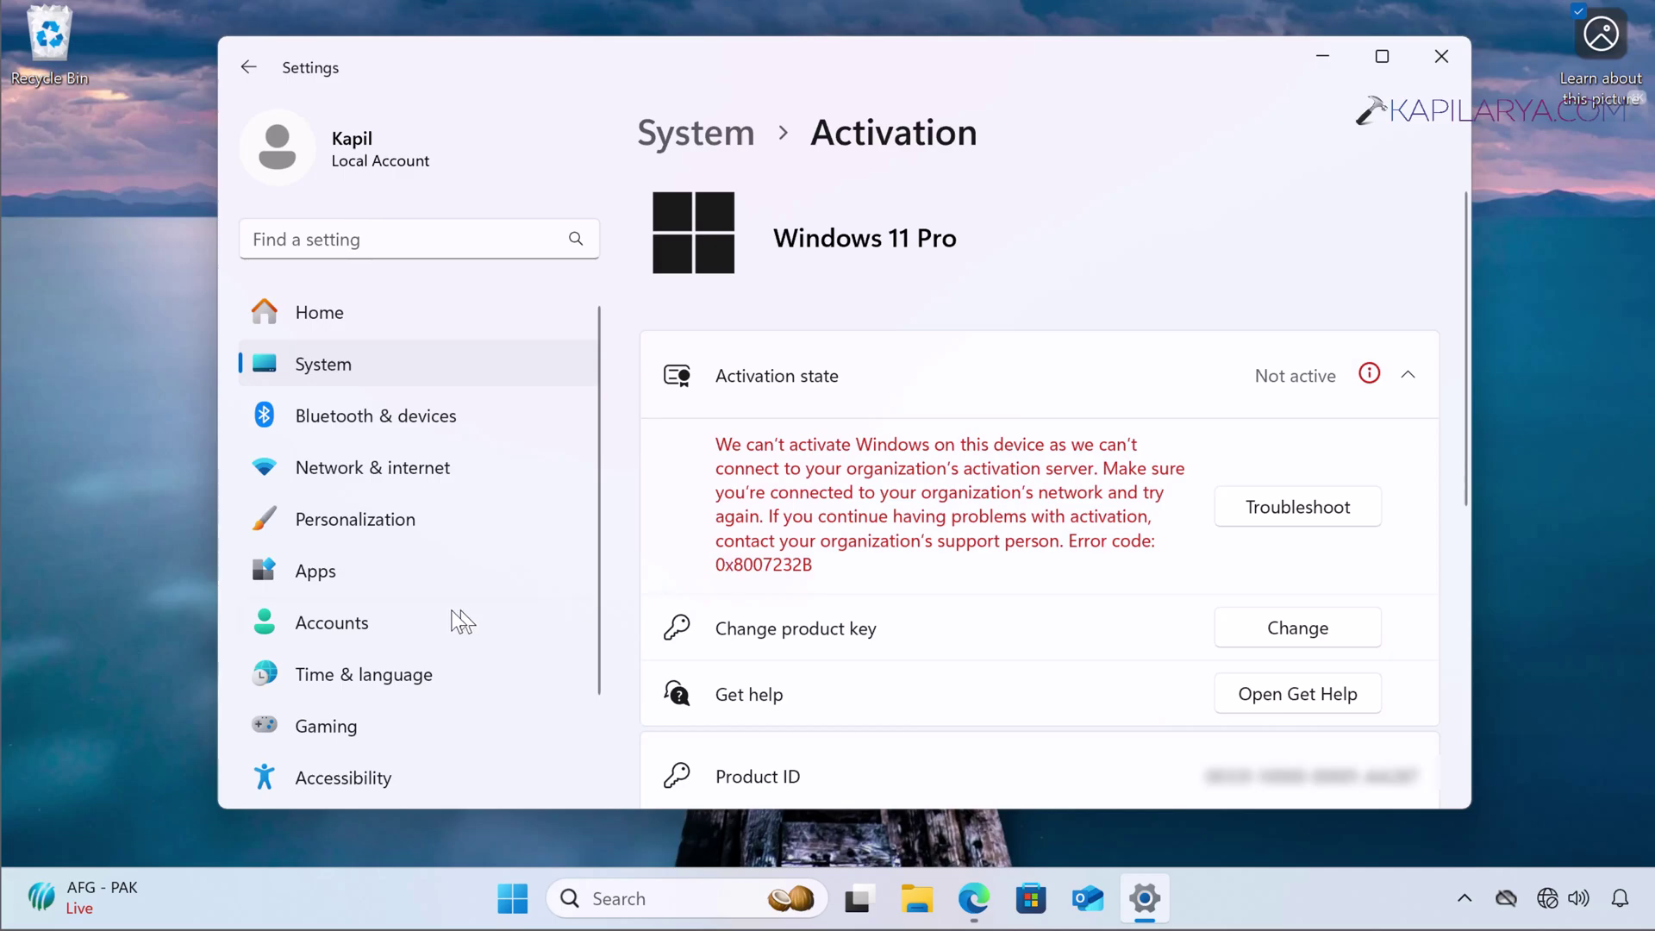
pyautogui.click(423, 624)
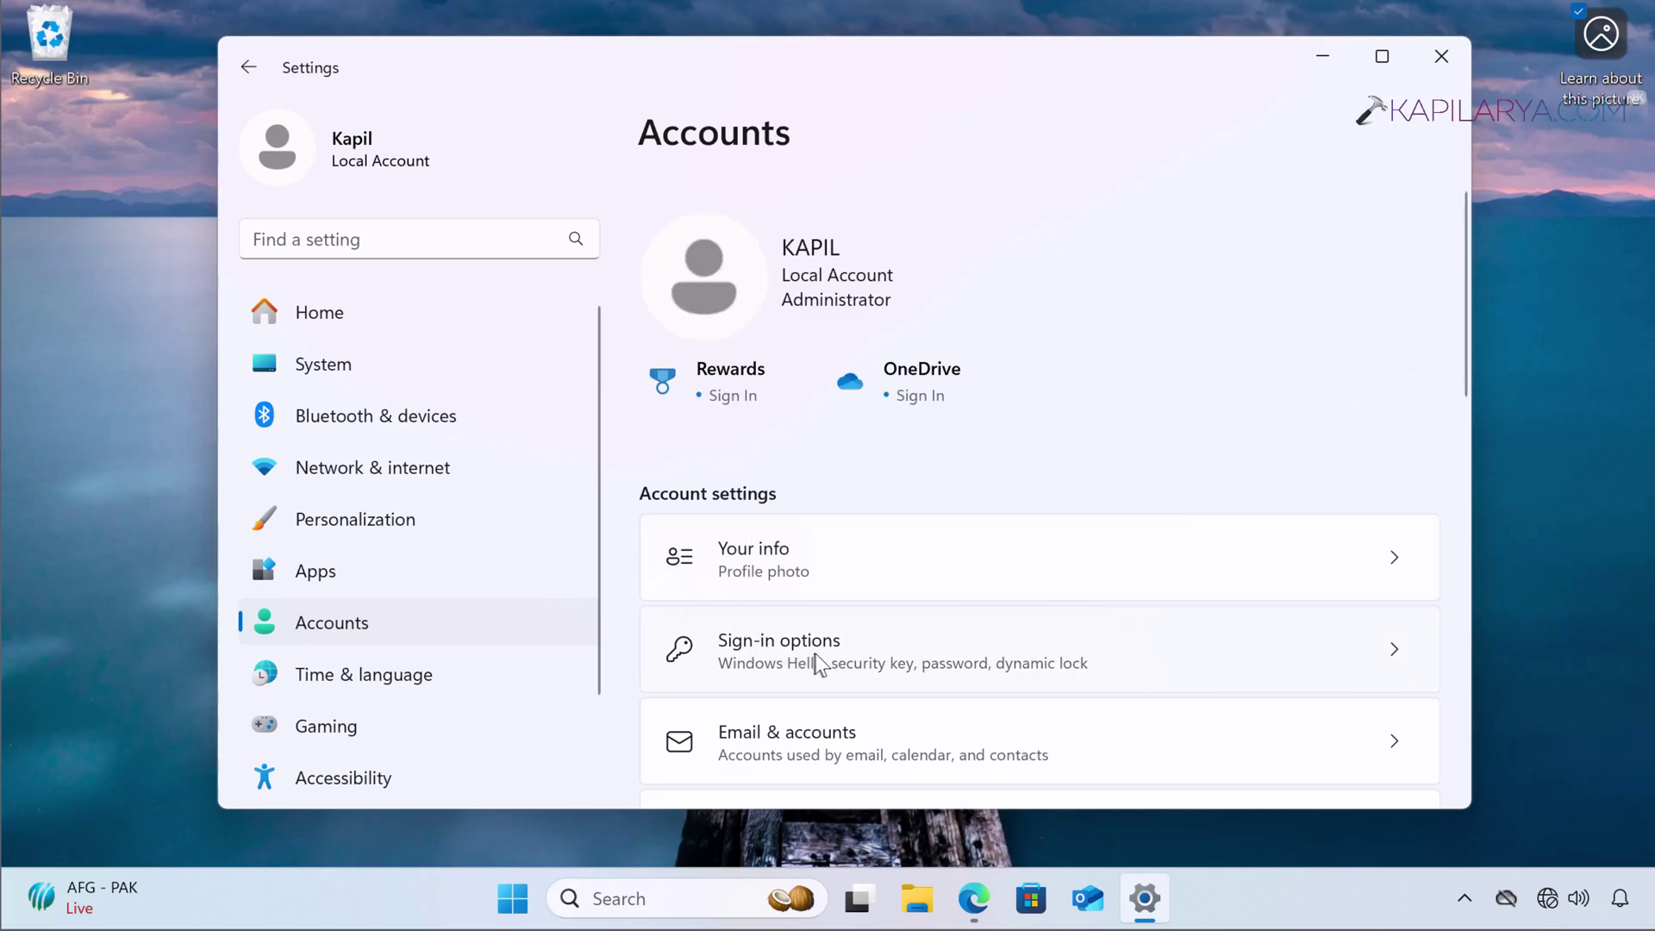
pyautogui.scroll(-1, 848, 684)
pyautogui.scroll(-6, 848, 683)
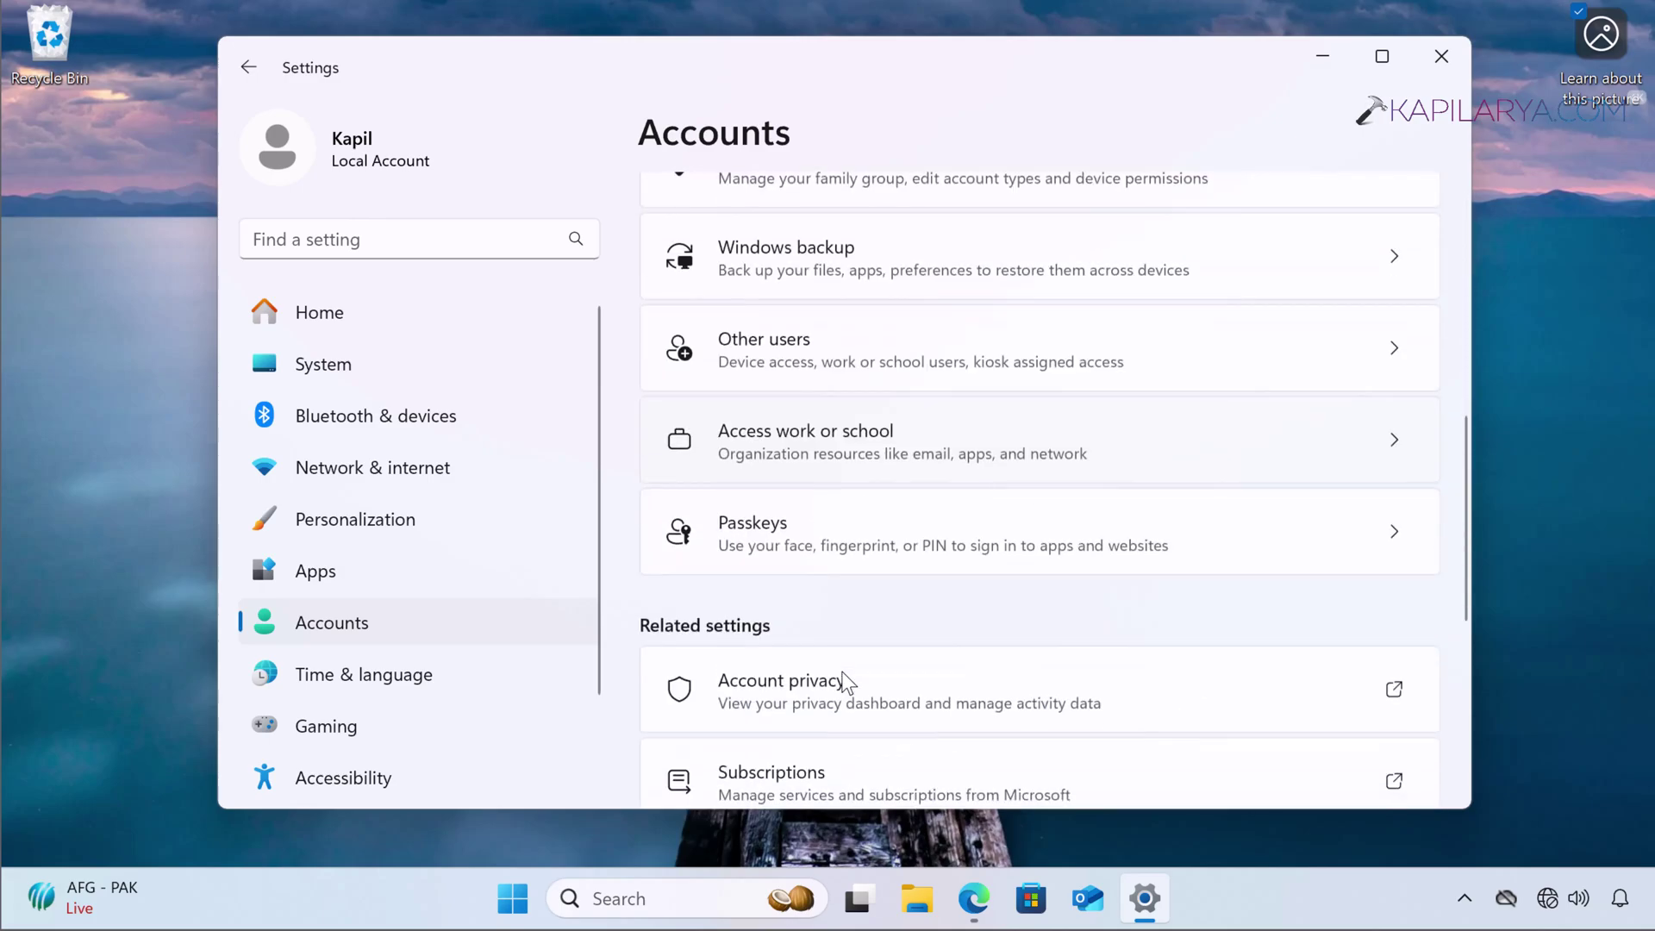
pyautogui.click(848, 457)
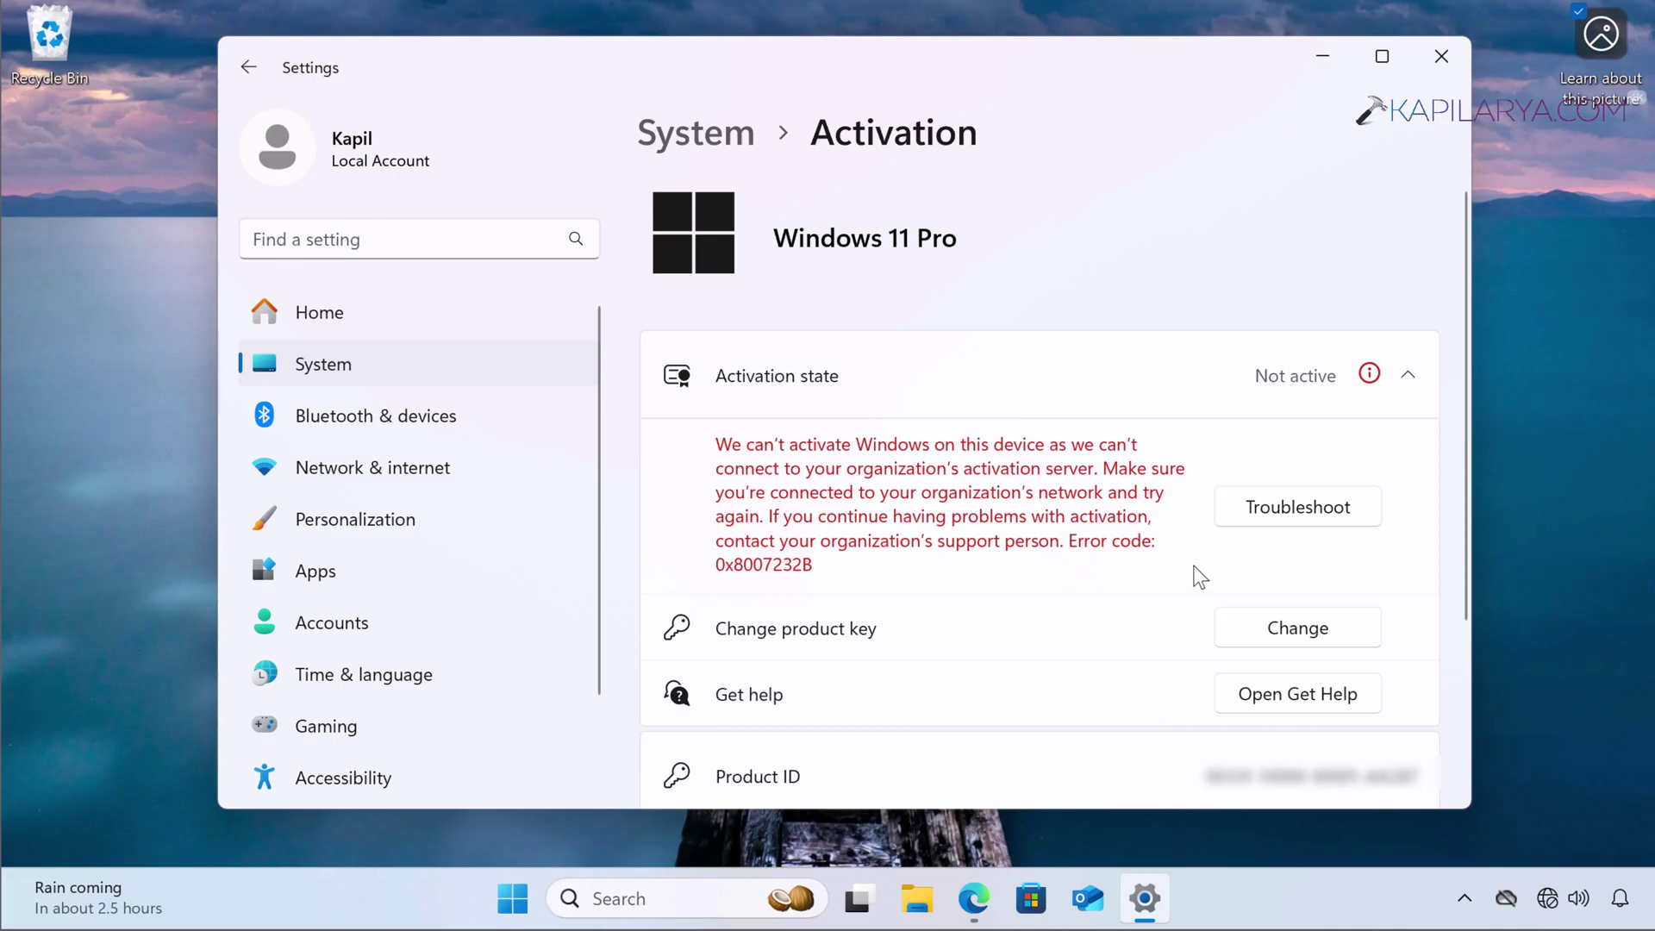
pyautogui.click(1240, 509)
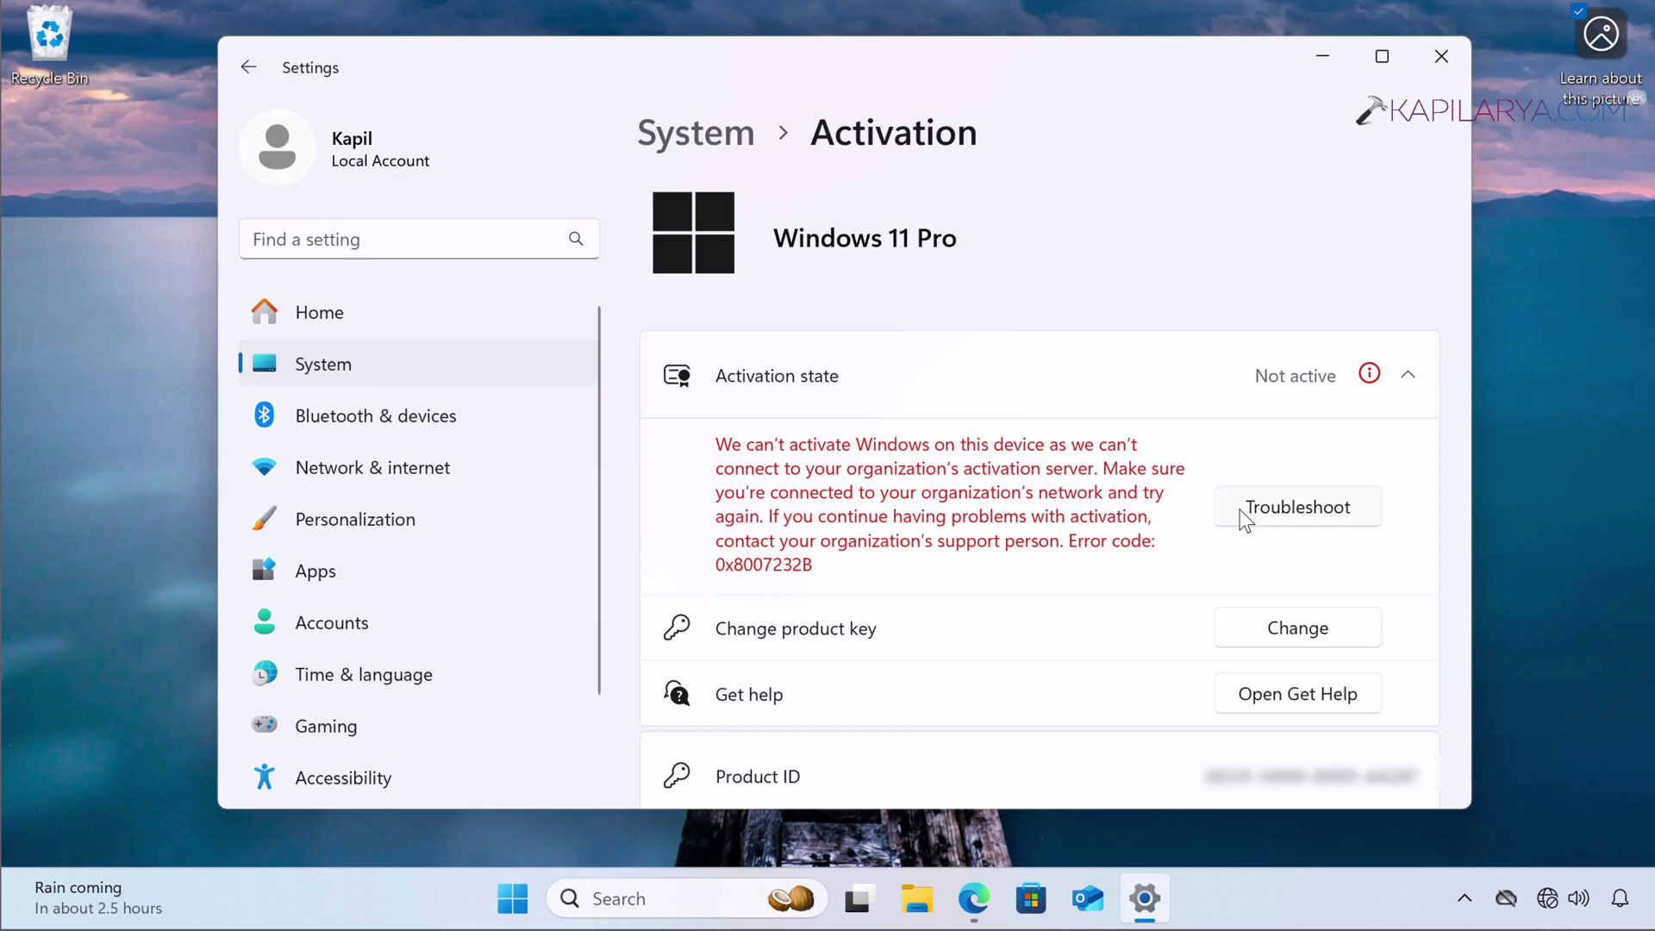
pyautogui.click(1240, 509)
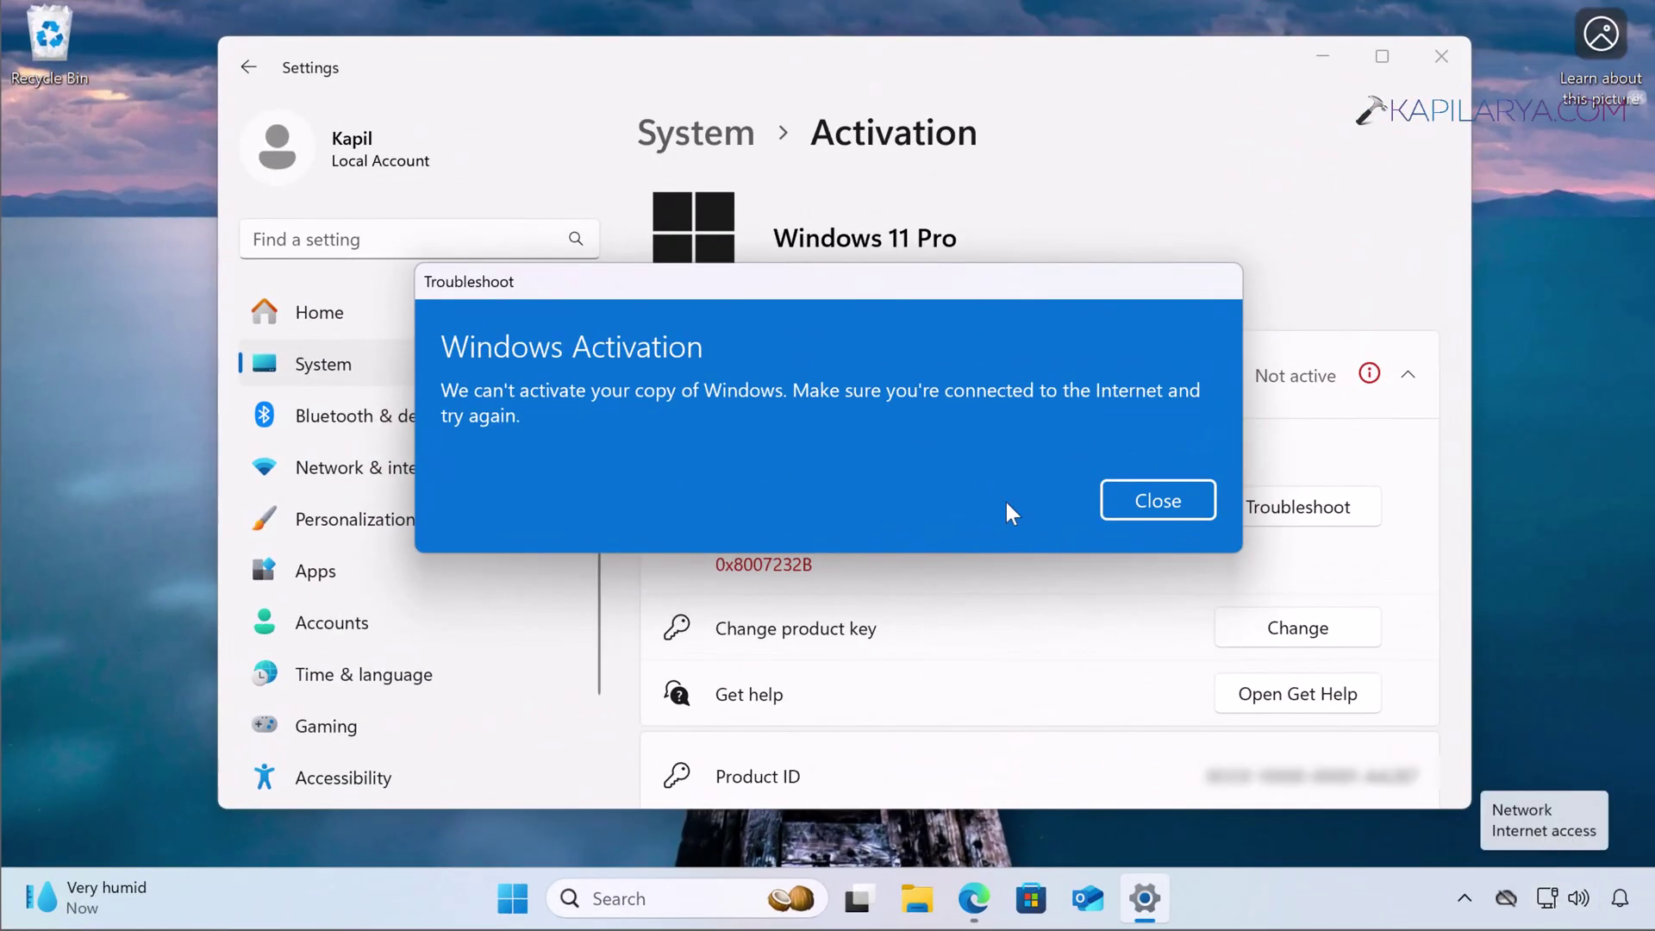
pyautogui.click(1157, 500)
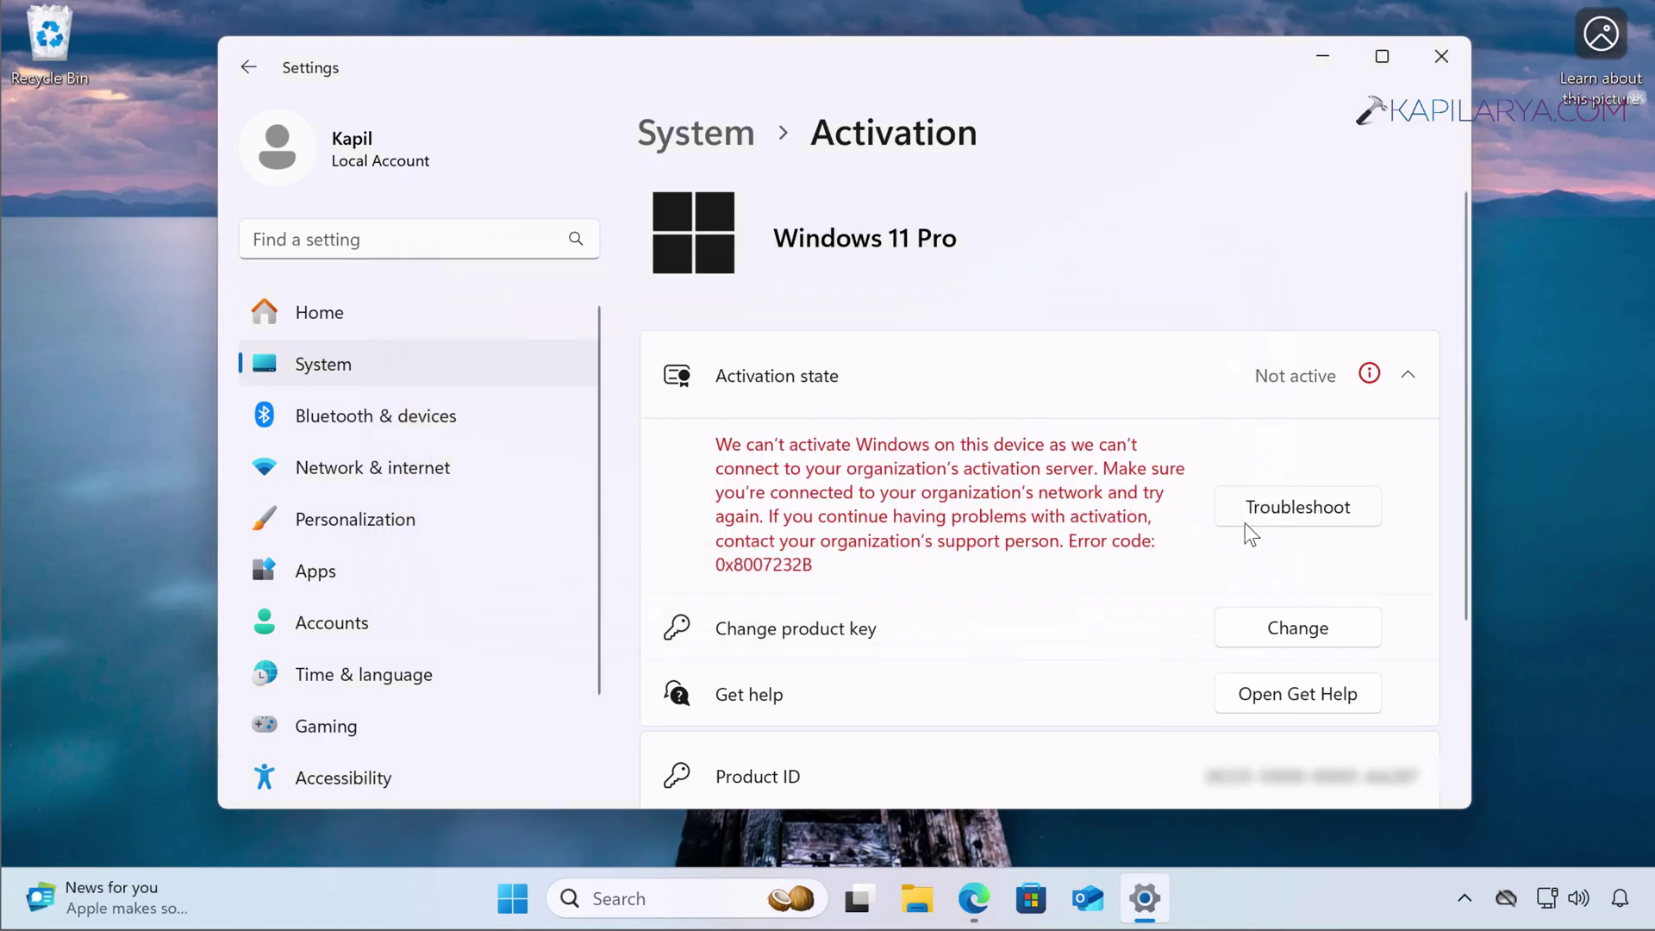
# Rerun the activation troubleshooter, bring up the Change product key prompt, and switch to Edge.
pyautogui.click(1288, 507)
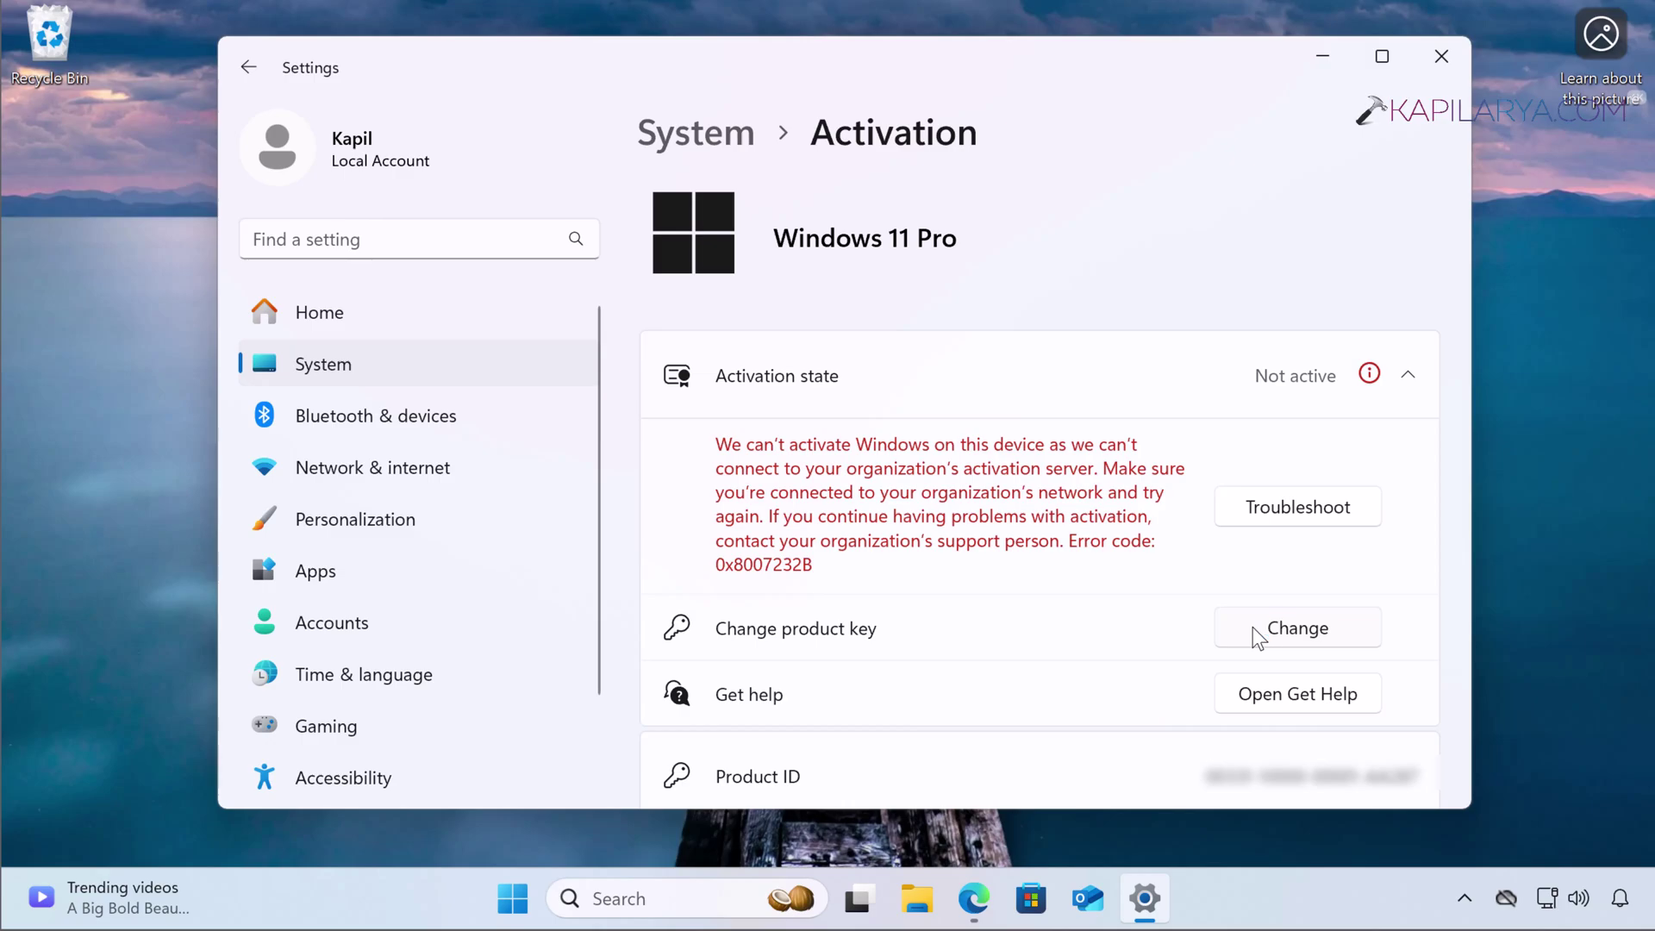
pyautogui.click(1253, 627)
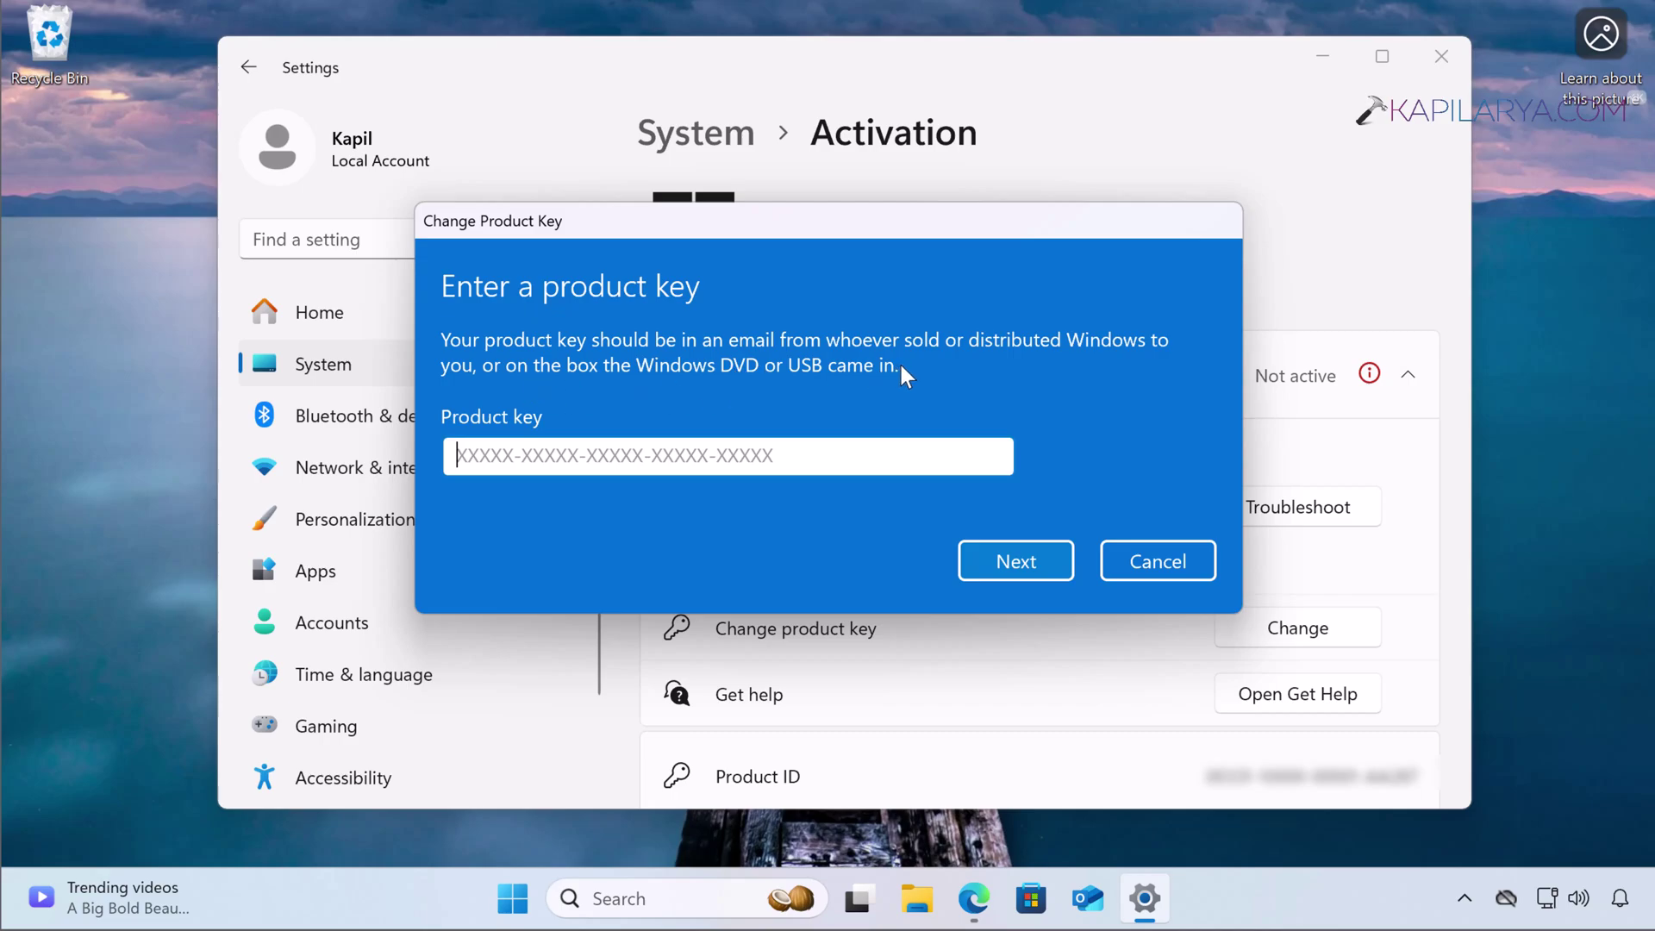
pyautogui.click(973, 896)
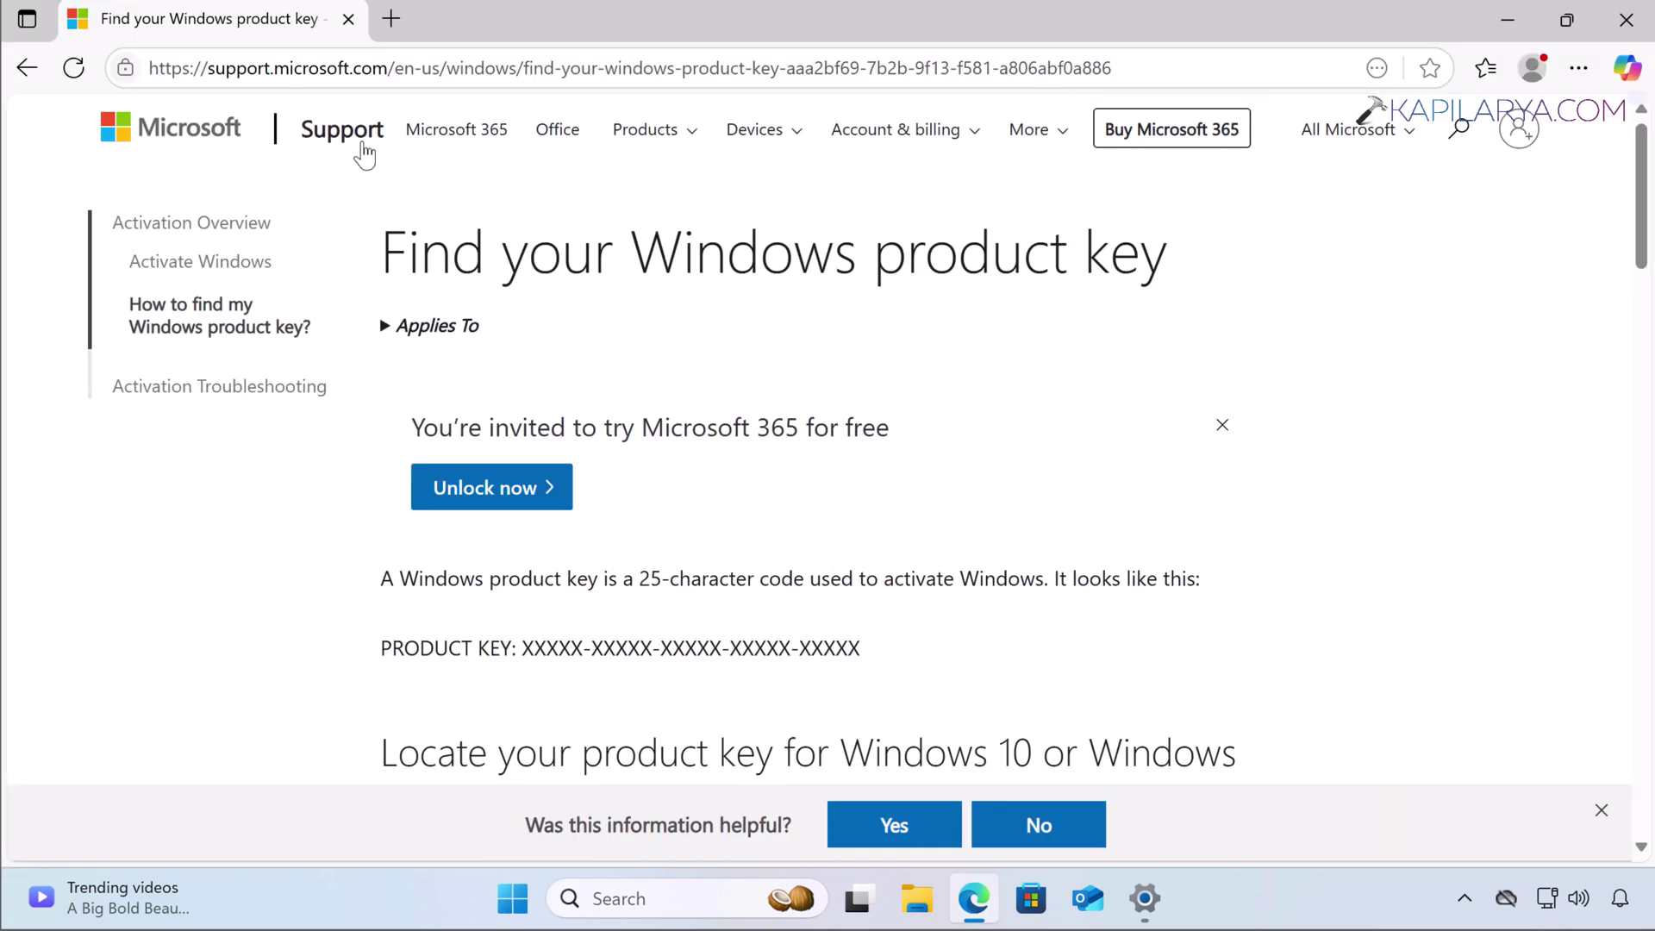
# Read the top of 'Find your Windows product key', highlighting the sentences about activation.
pyautogui.moveTo(384, 252); pyautogui.dragTo(1172, 269)
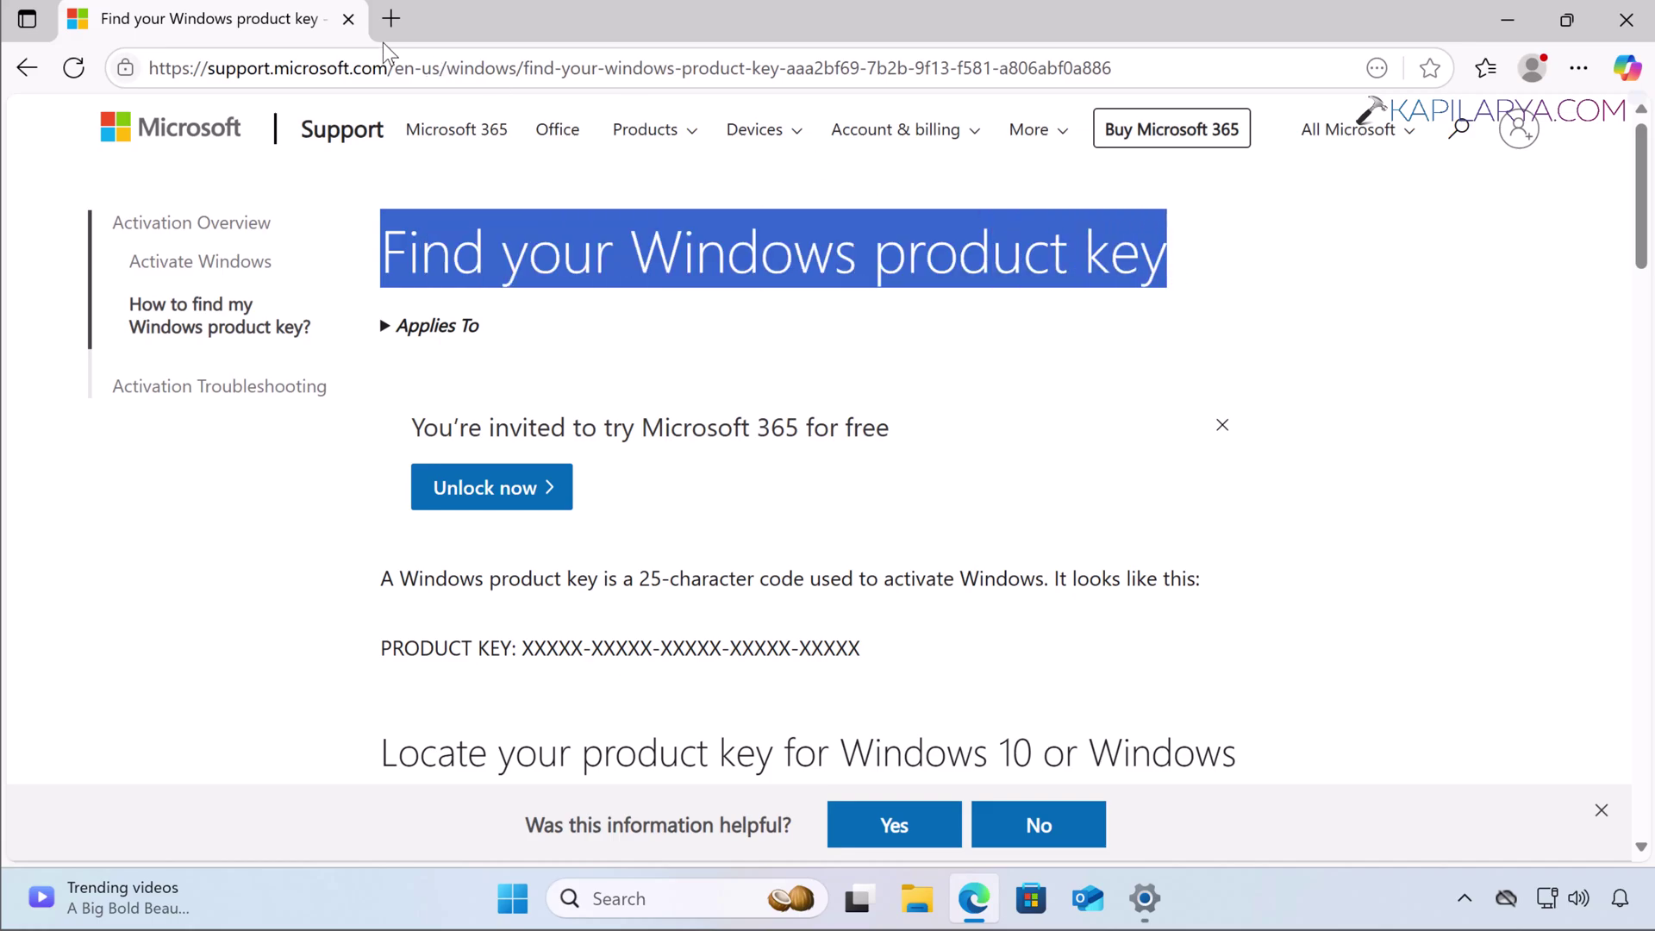
pyautogui.click(163, 62)
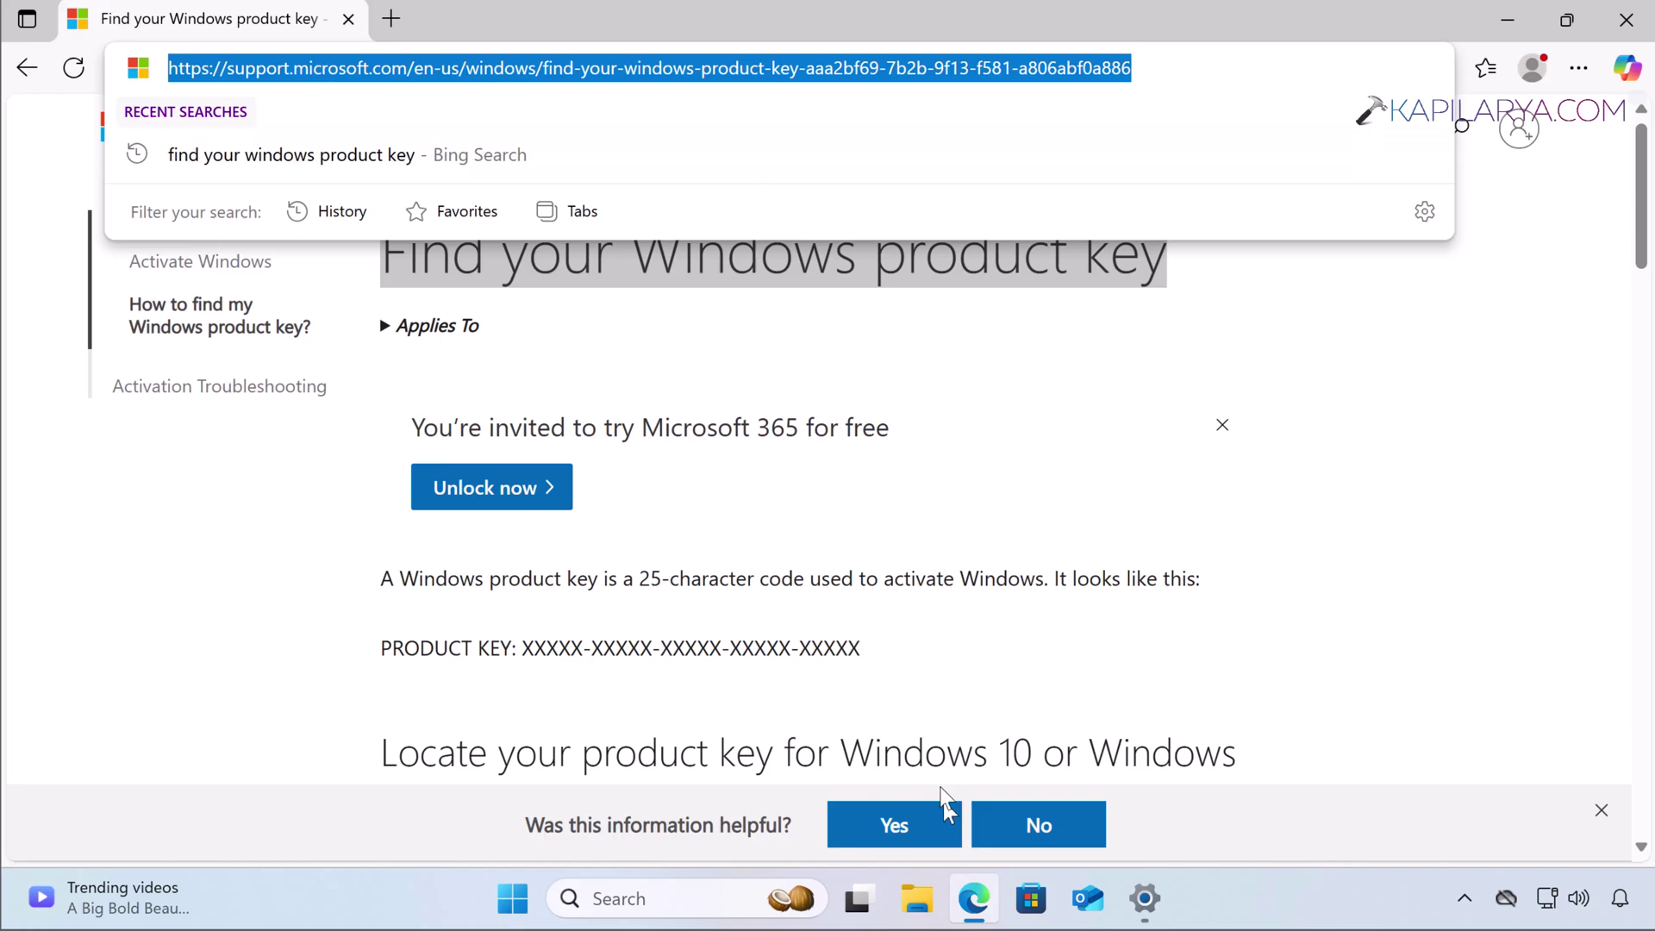
pyautogui.click(685, 529)
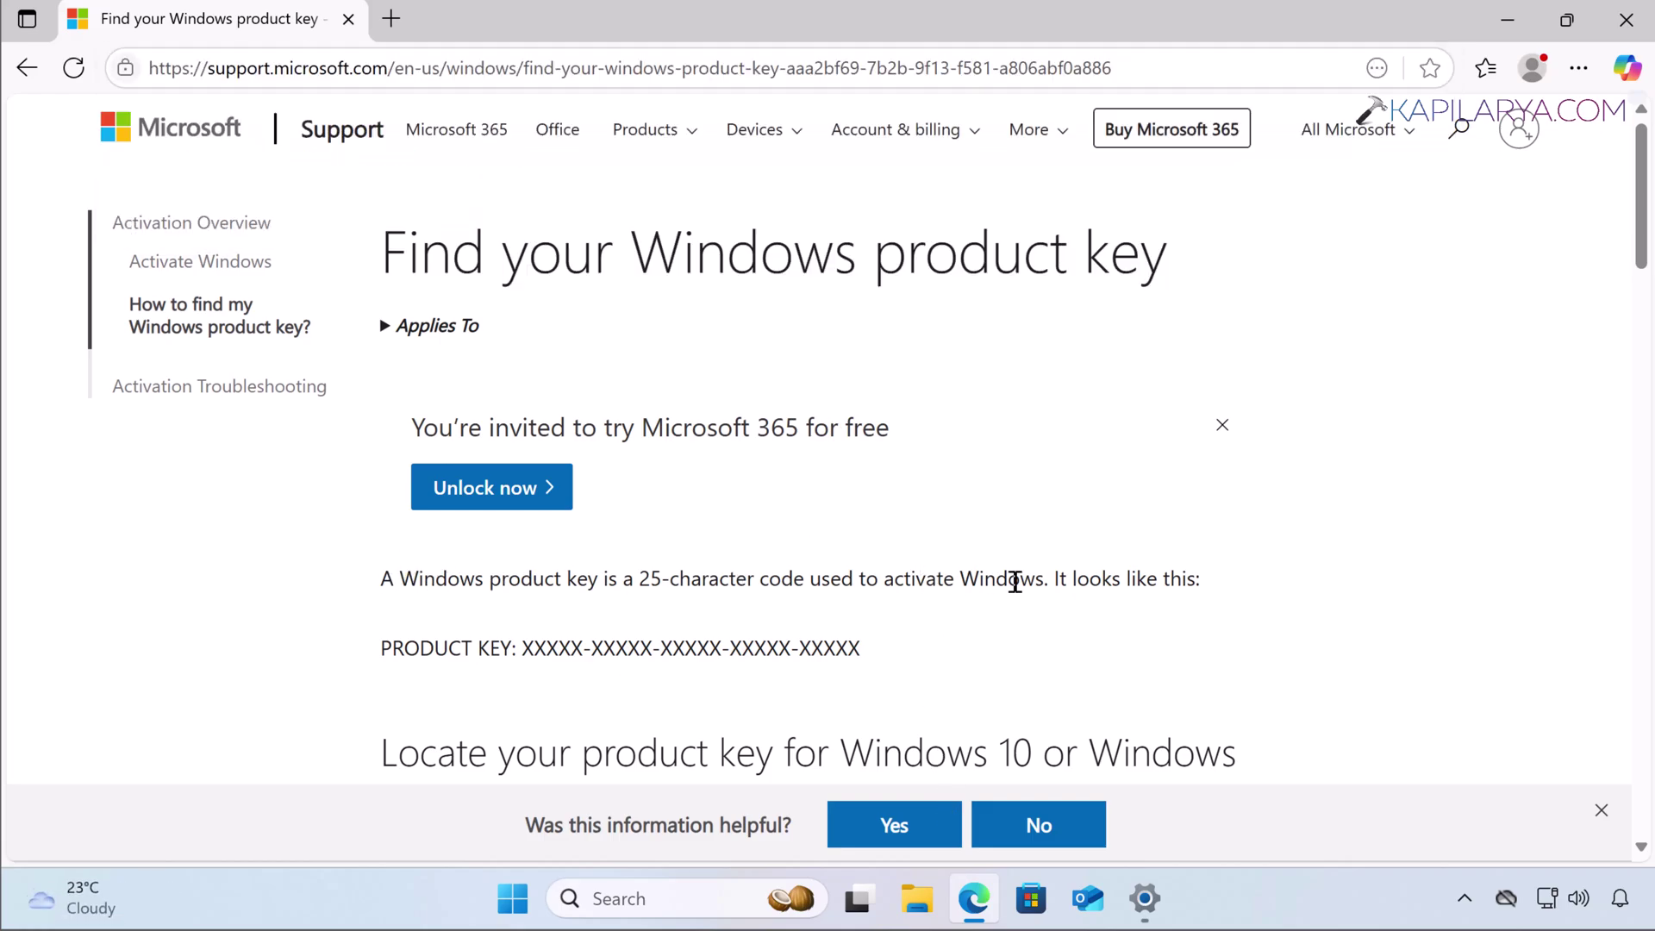
pyautogui.scroll(-4, 665, 604)
pyautogui.scroll(-3, 812, 494)
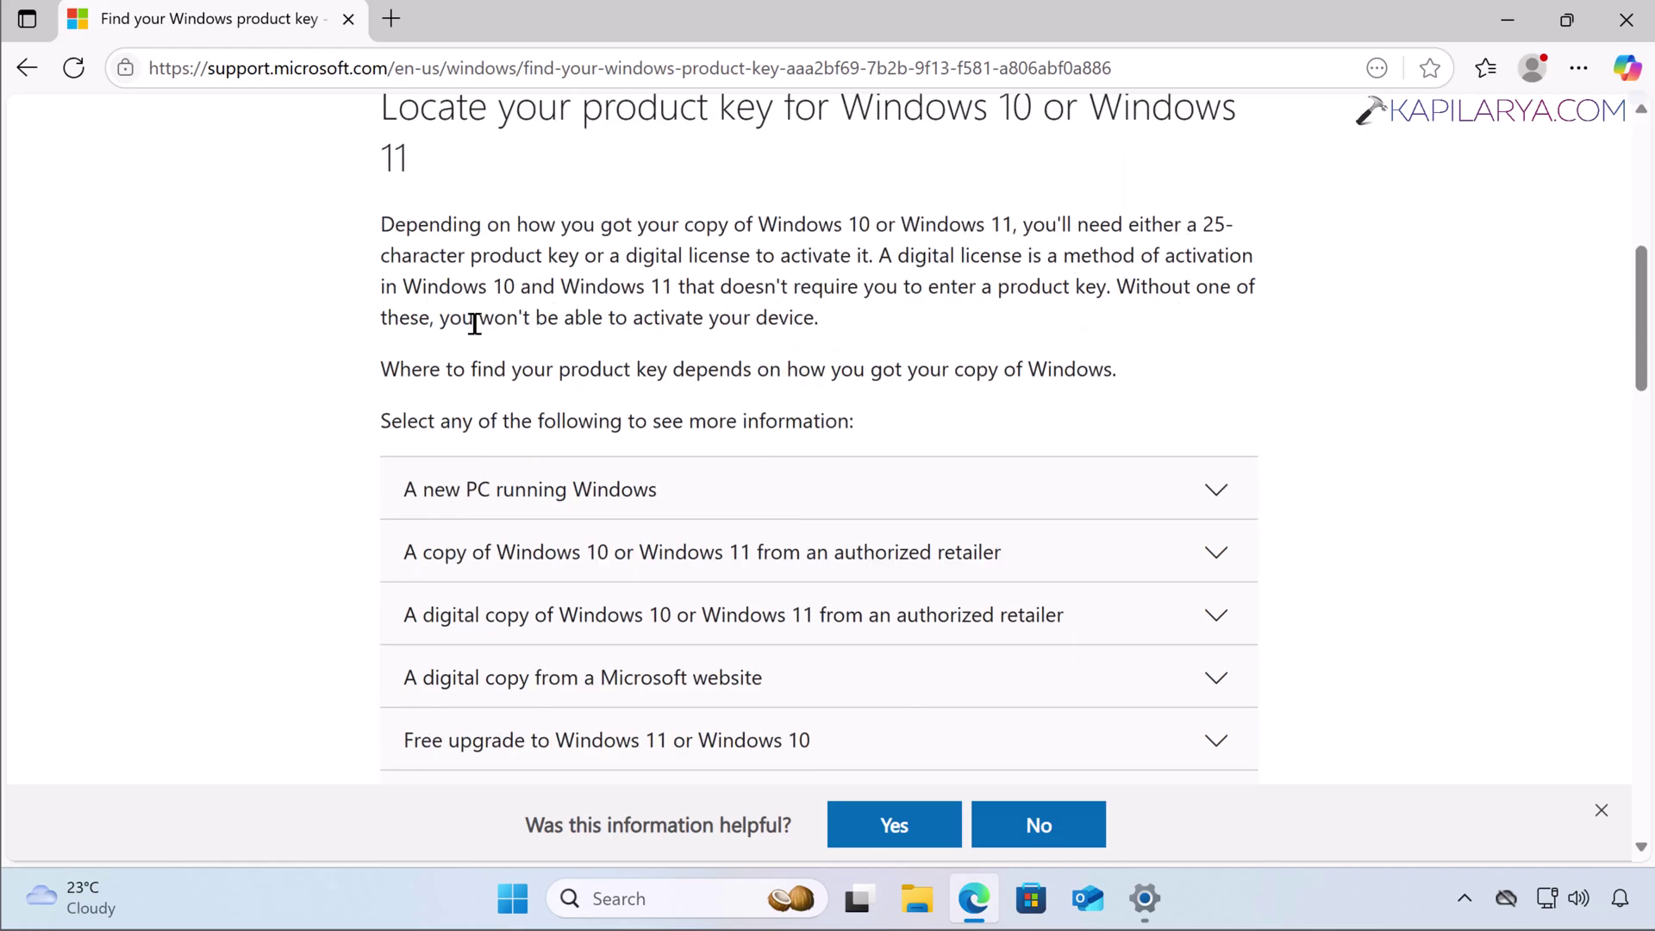
pyautogui.moveTo(436, 322); pyautogui.dragTo(850, 318)
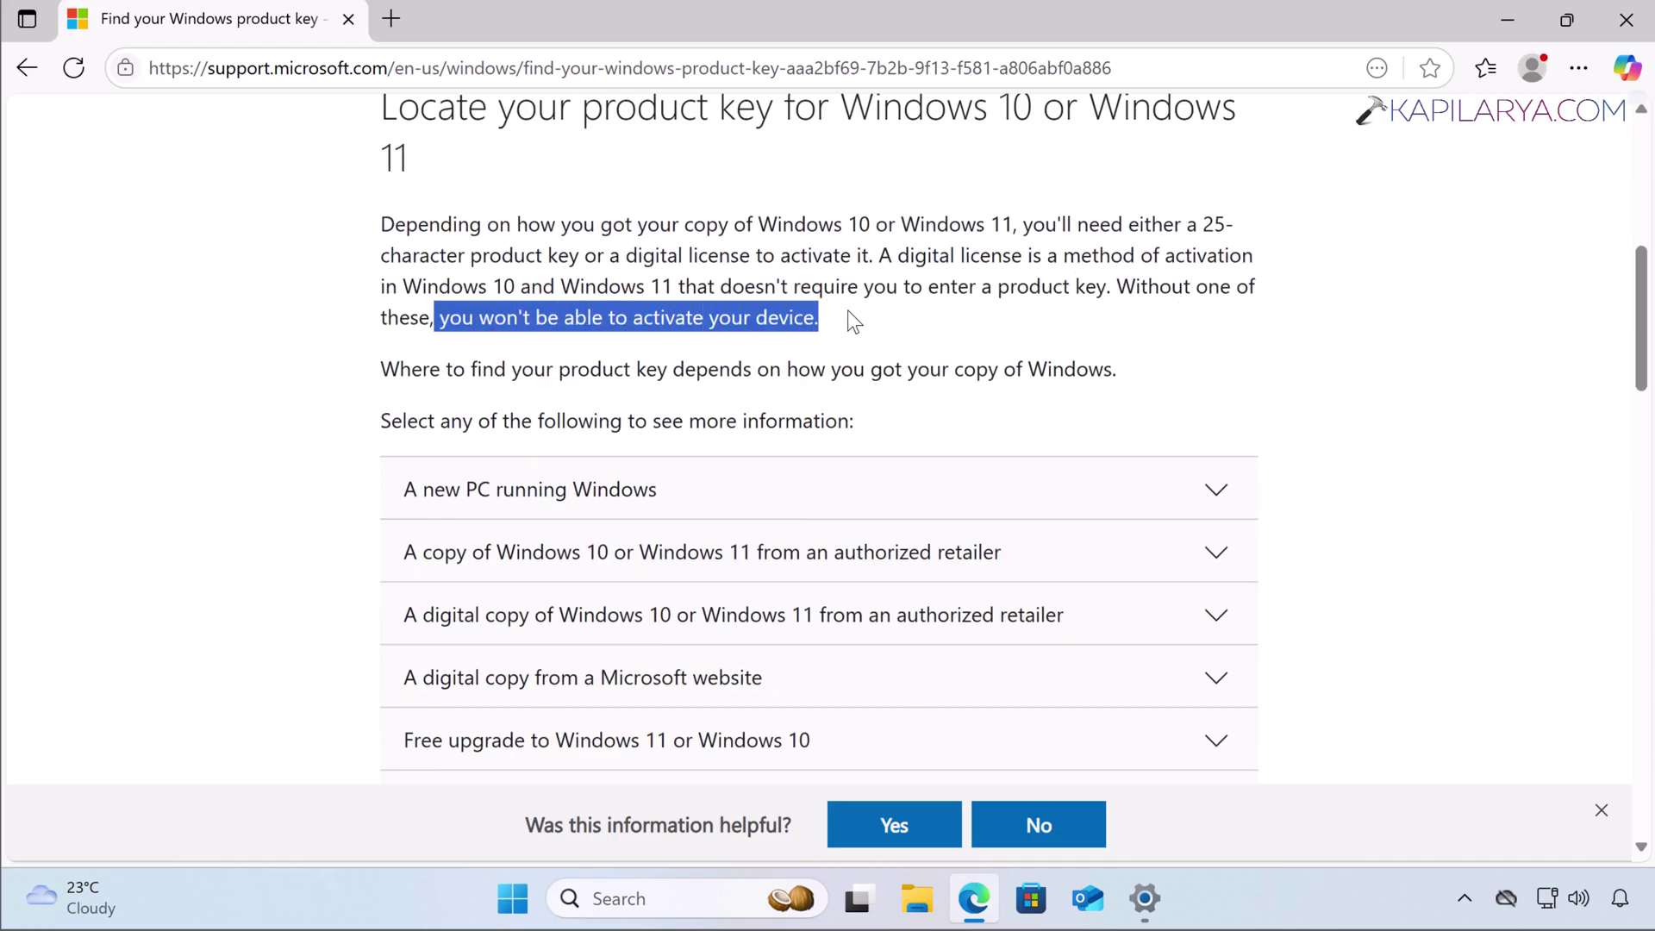
pyautogui.moveTo(1125, 284); pyautogui.dragTo(834, 336)
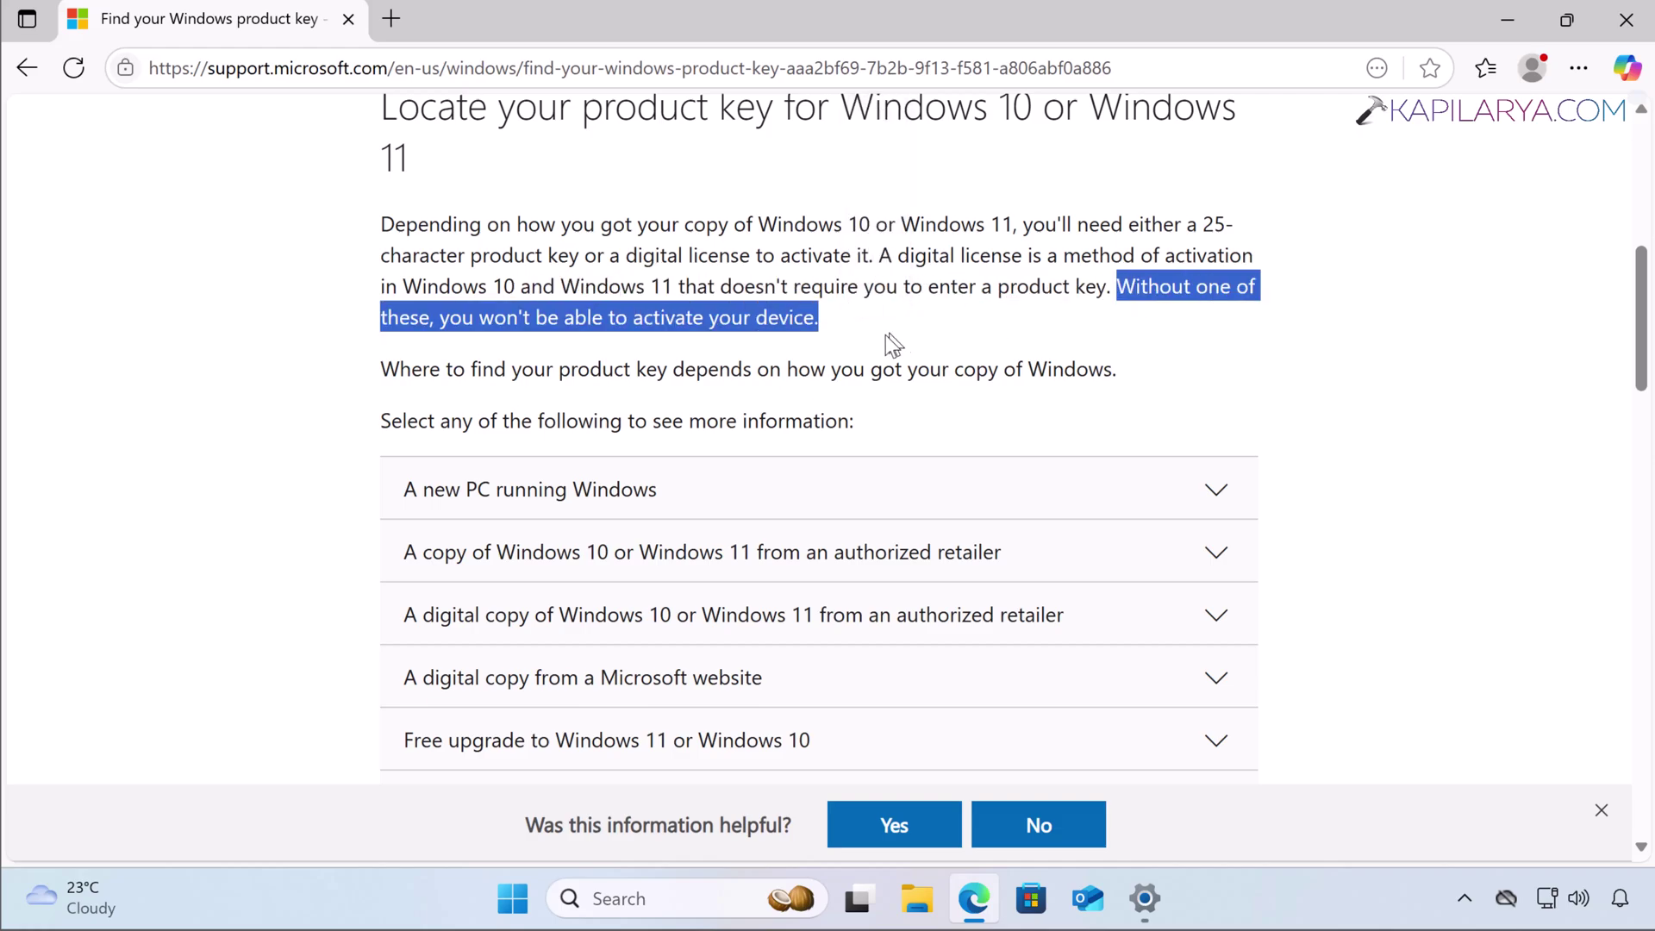
pyautogui.click(1090, 395)
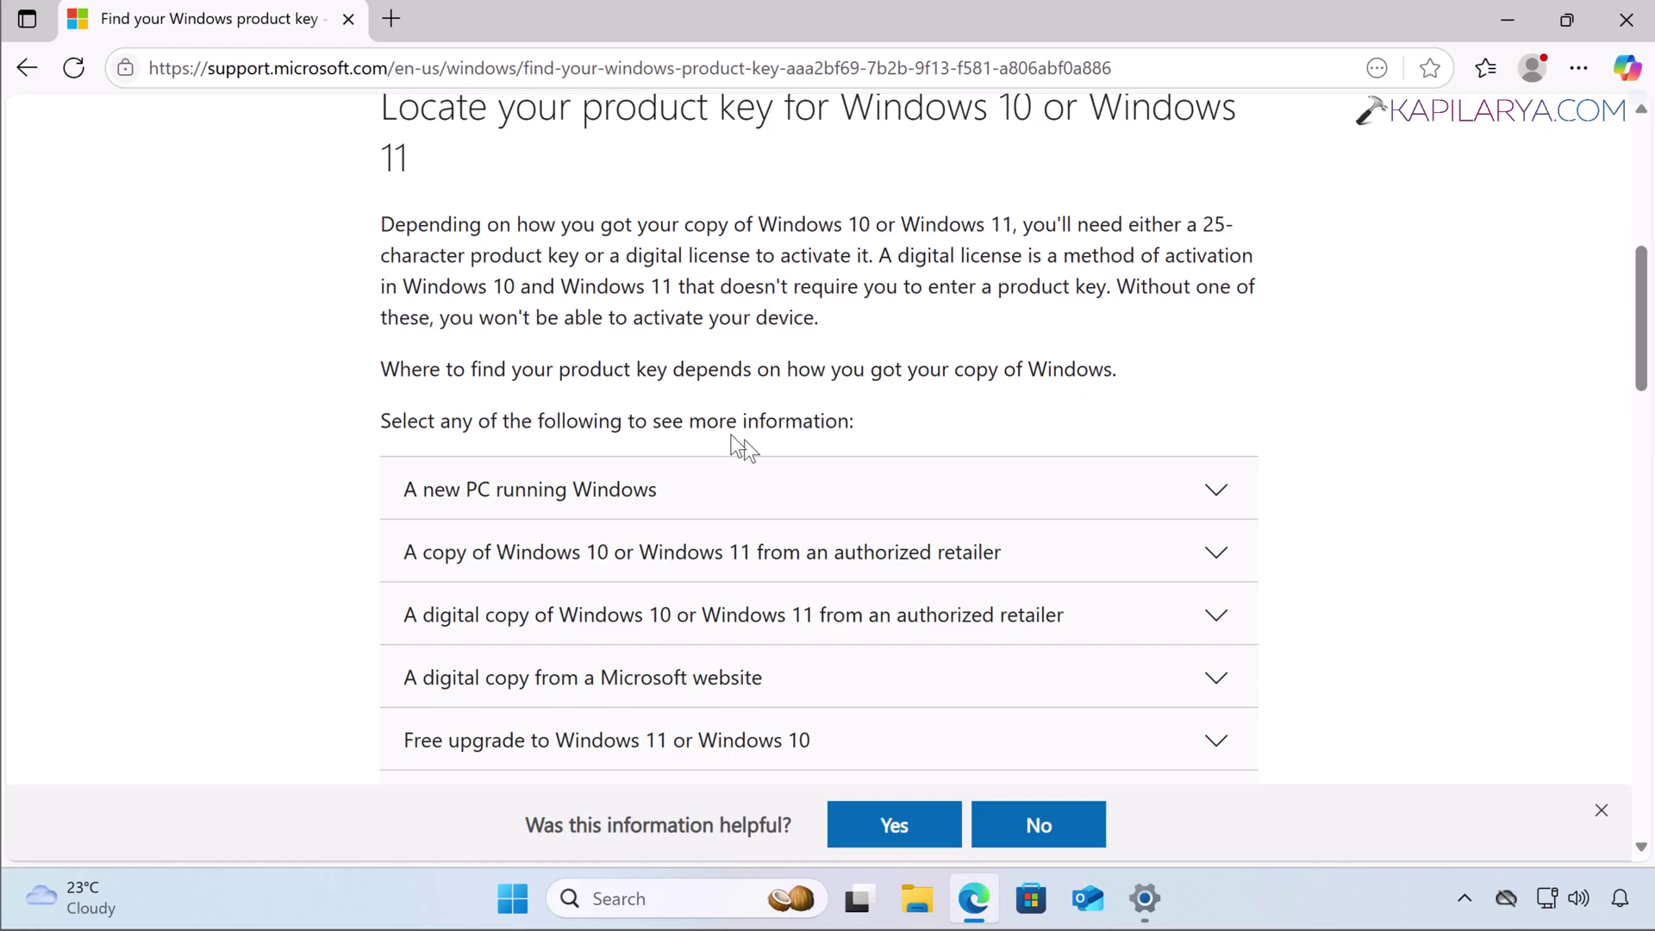
pyautogui.scroll(-1, 520, 408)
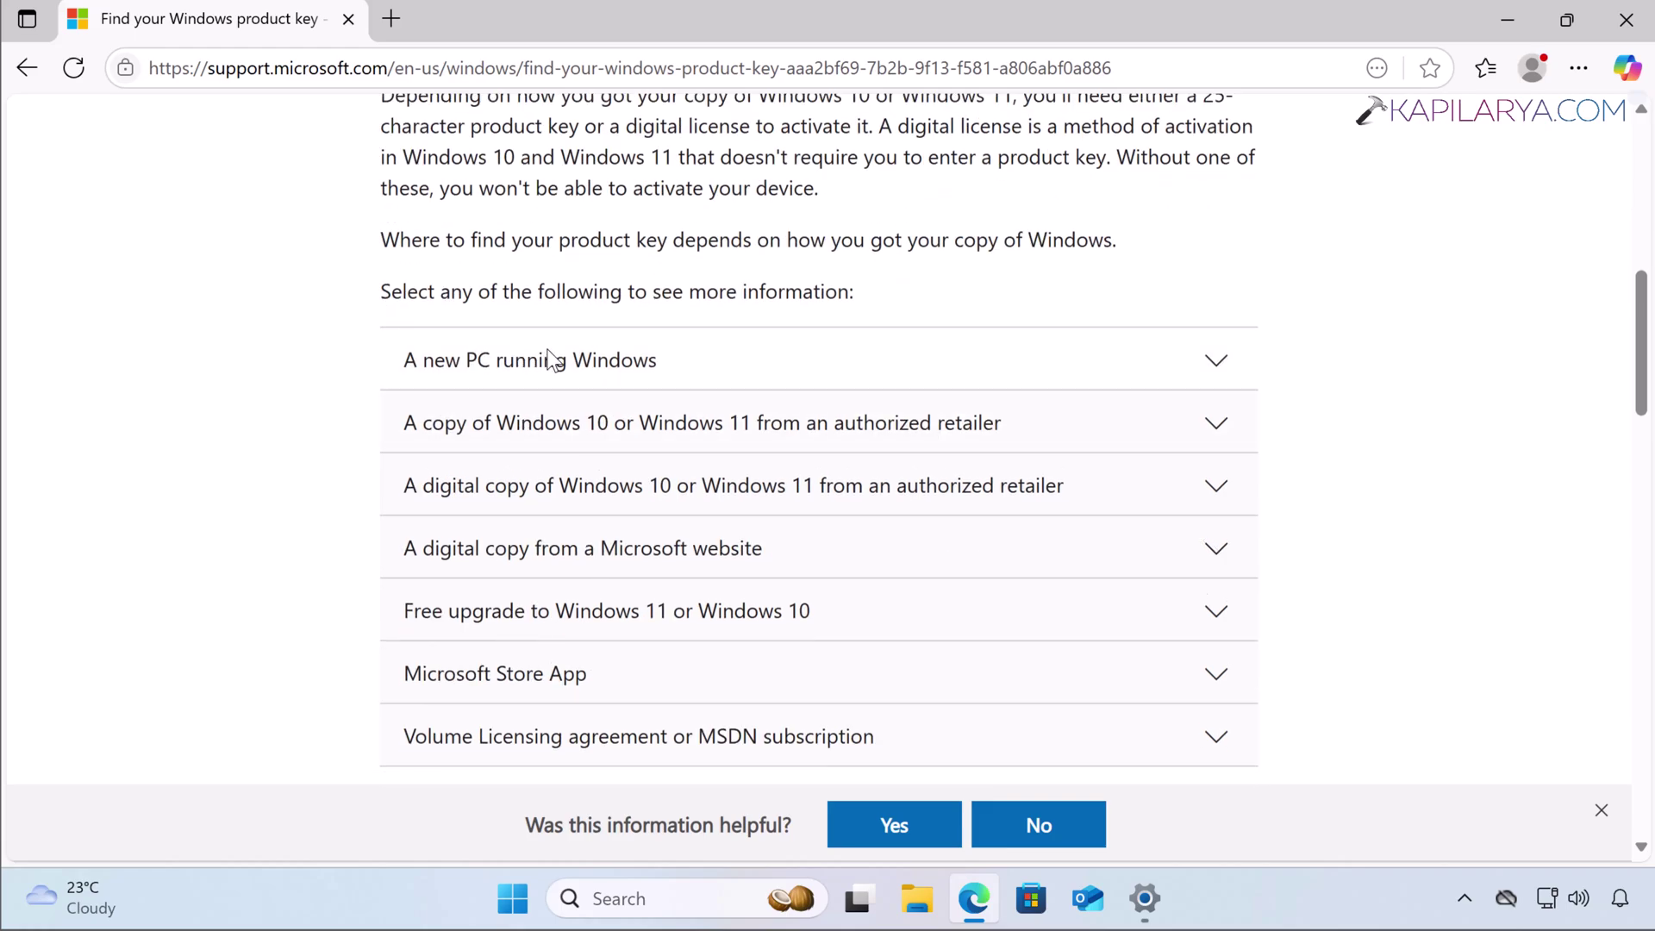
pyautogui.scroll(-1, 548, 358)
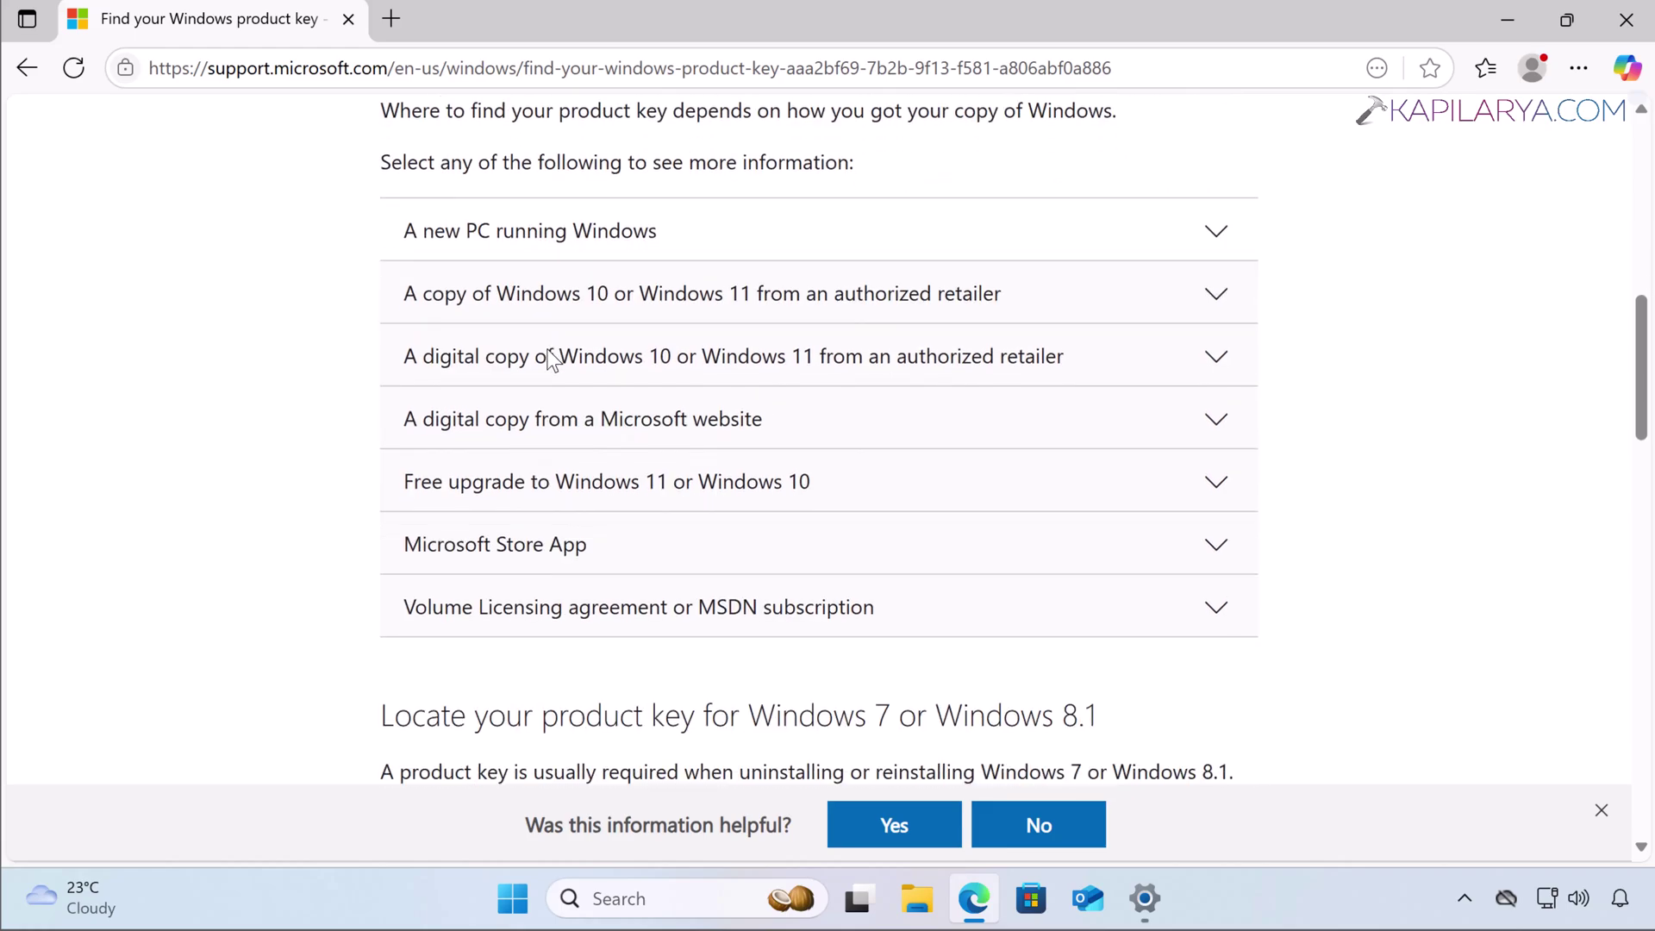
# Expand the new PC, authorized retailer copy and retailer digital copy answers.
pyautogui.click(638, 231)
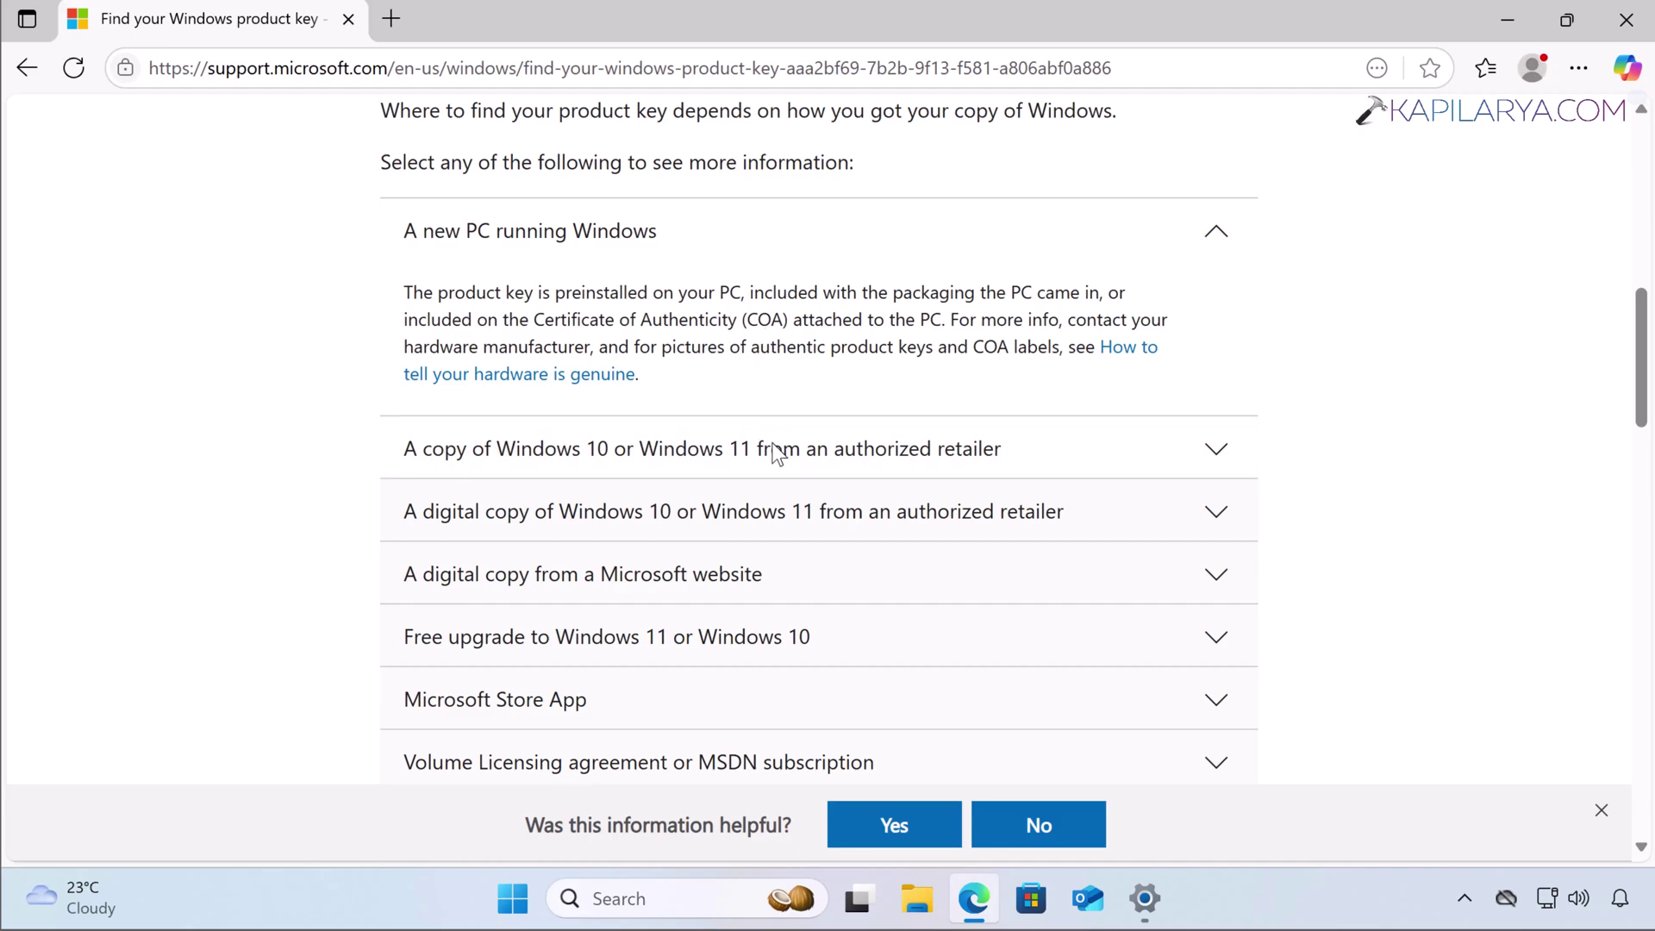
pyautogui.click(532, 431)
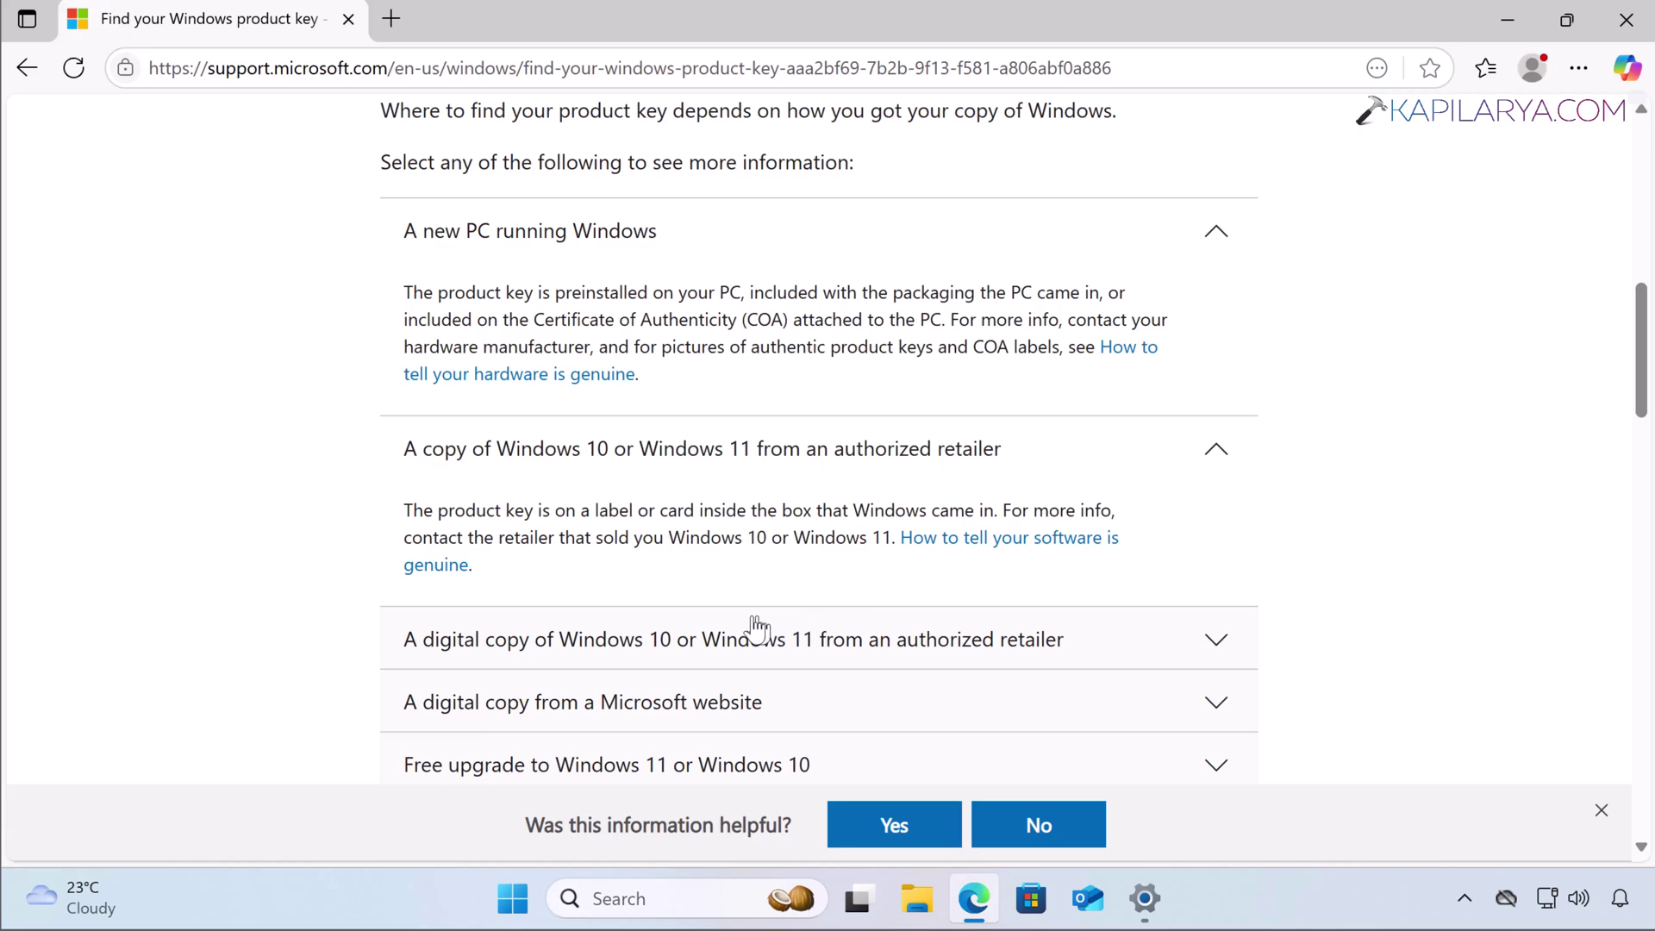
pyautogui.click(735, 640)
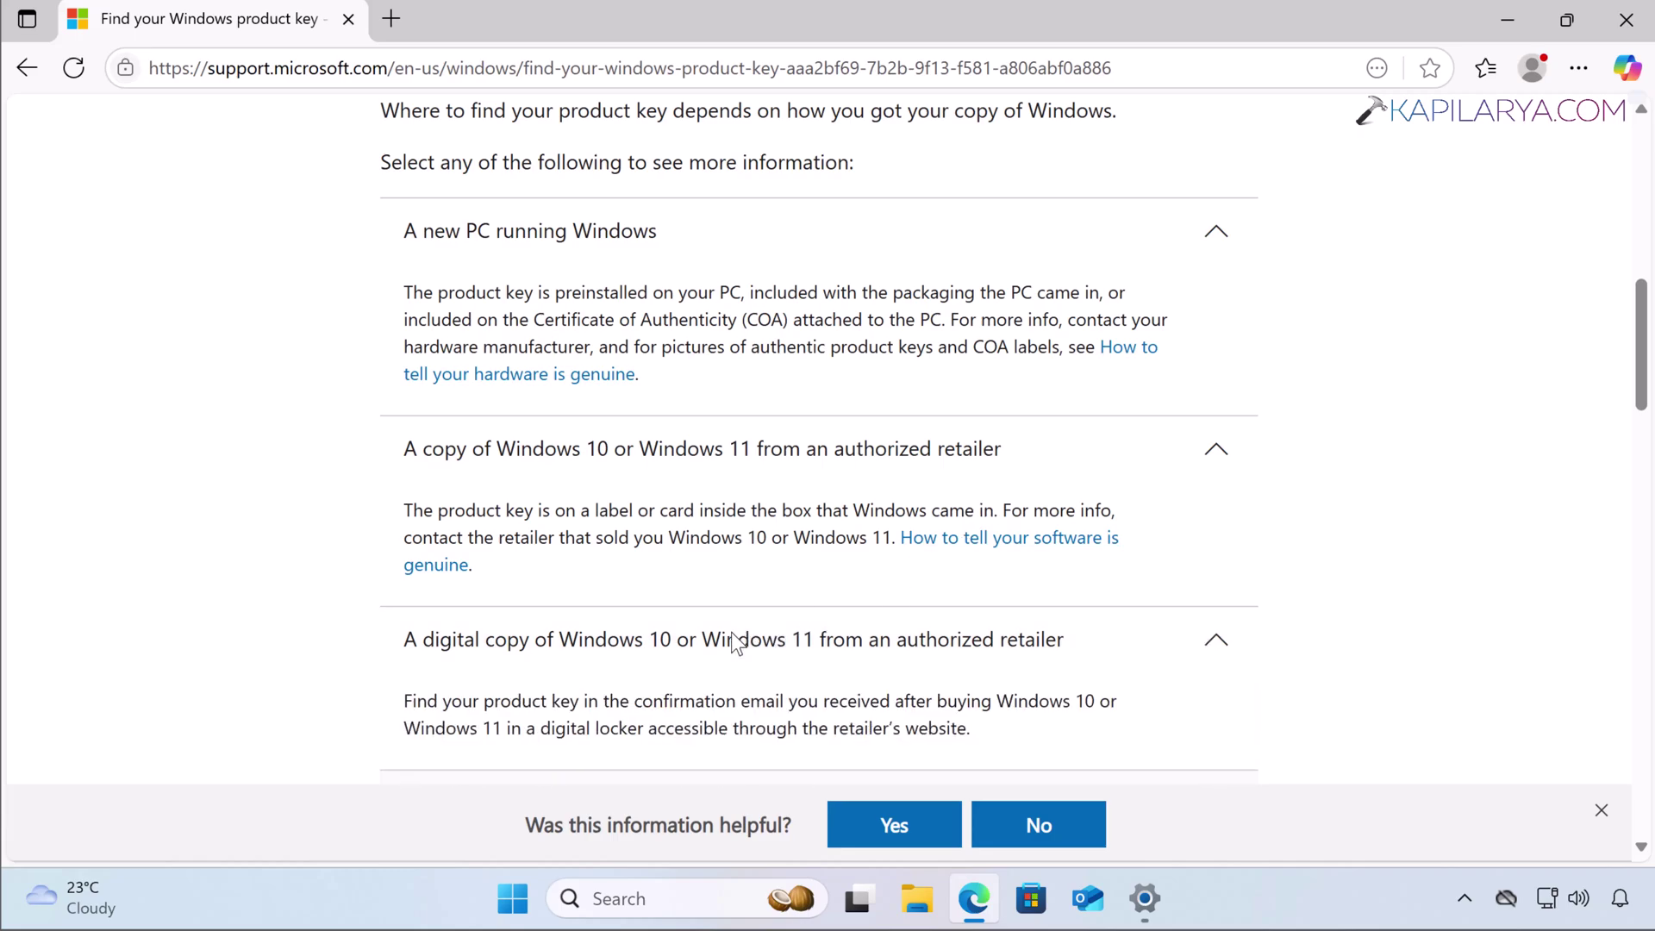
pyautogui.scroll(-5, 734, 639)
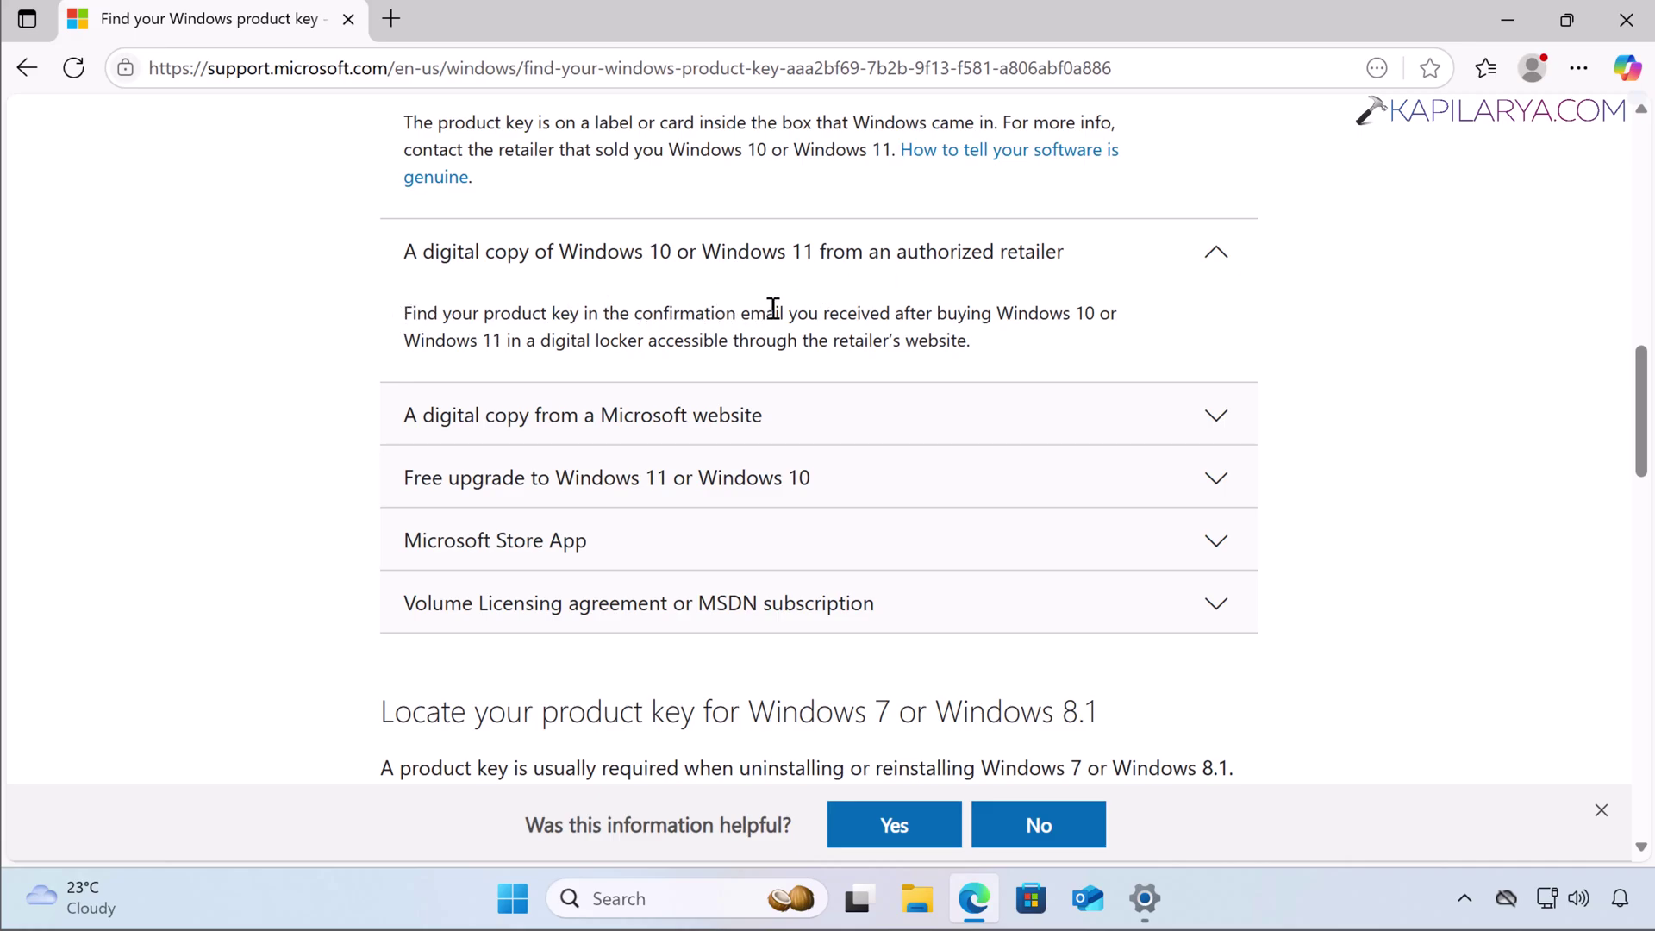
# Expand the 'A digital copy from a Microsoft website' and 'Free upgrade to Windows 11' answers.
pyautogui.moveTo(787, 317); pyautogui.dragTo(406, 318)
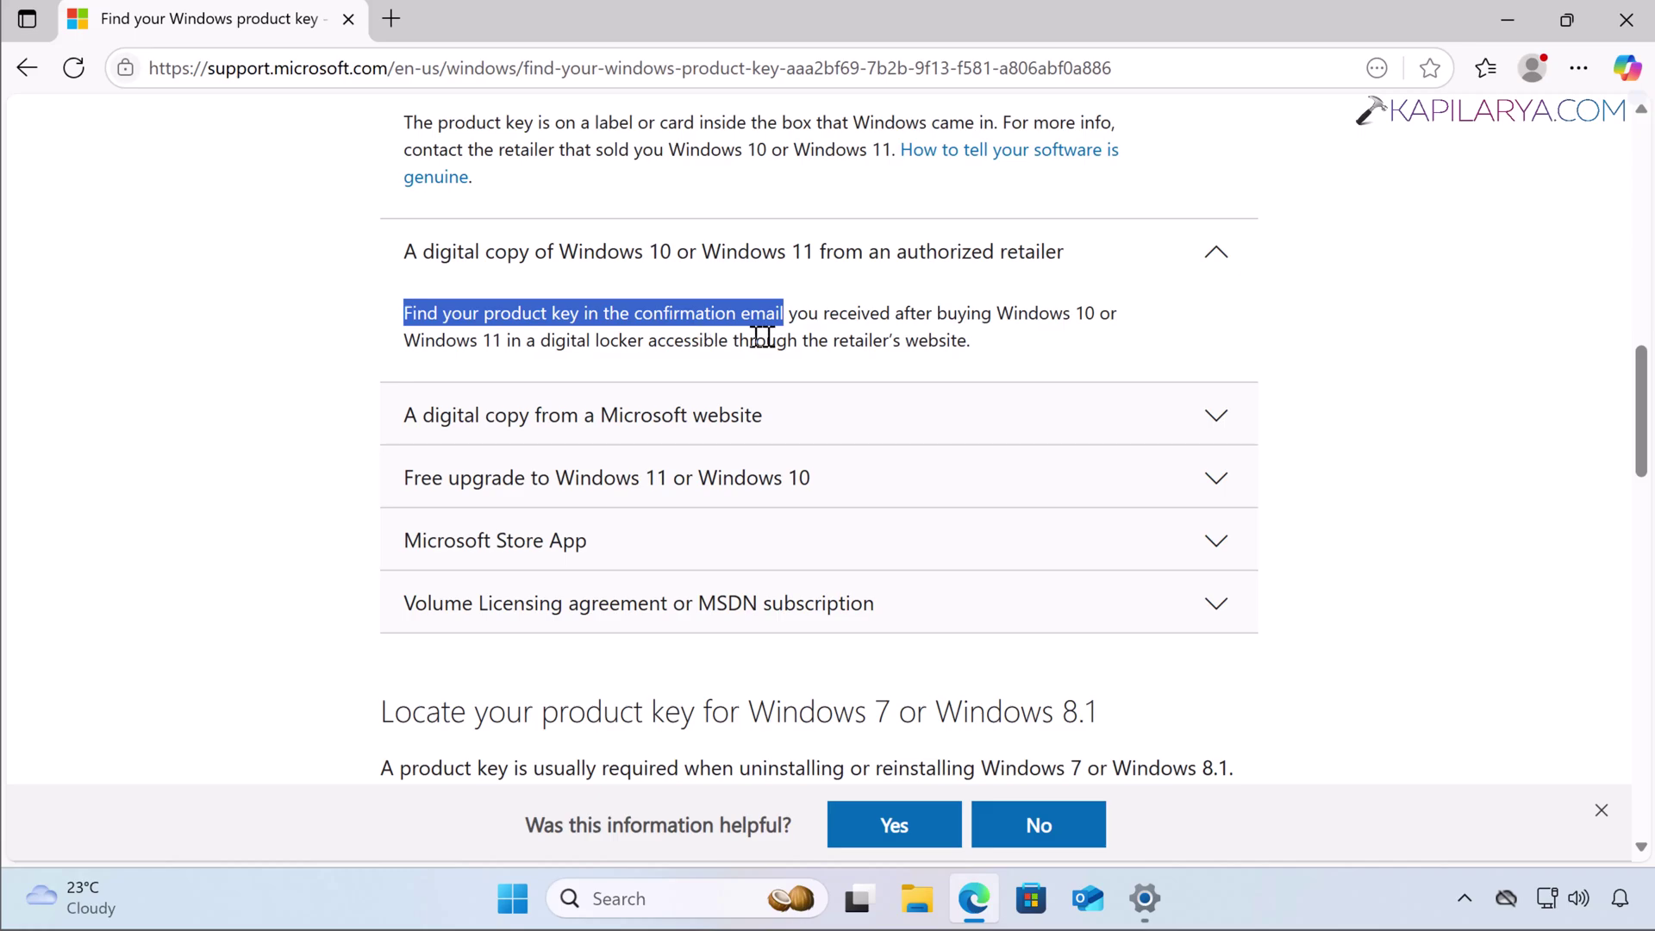
pyautogui.click(452, 422)
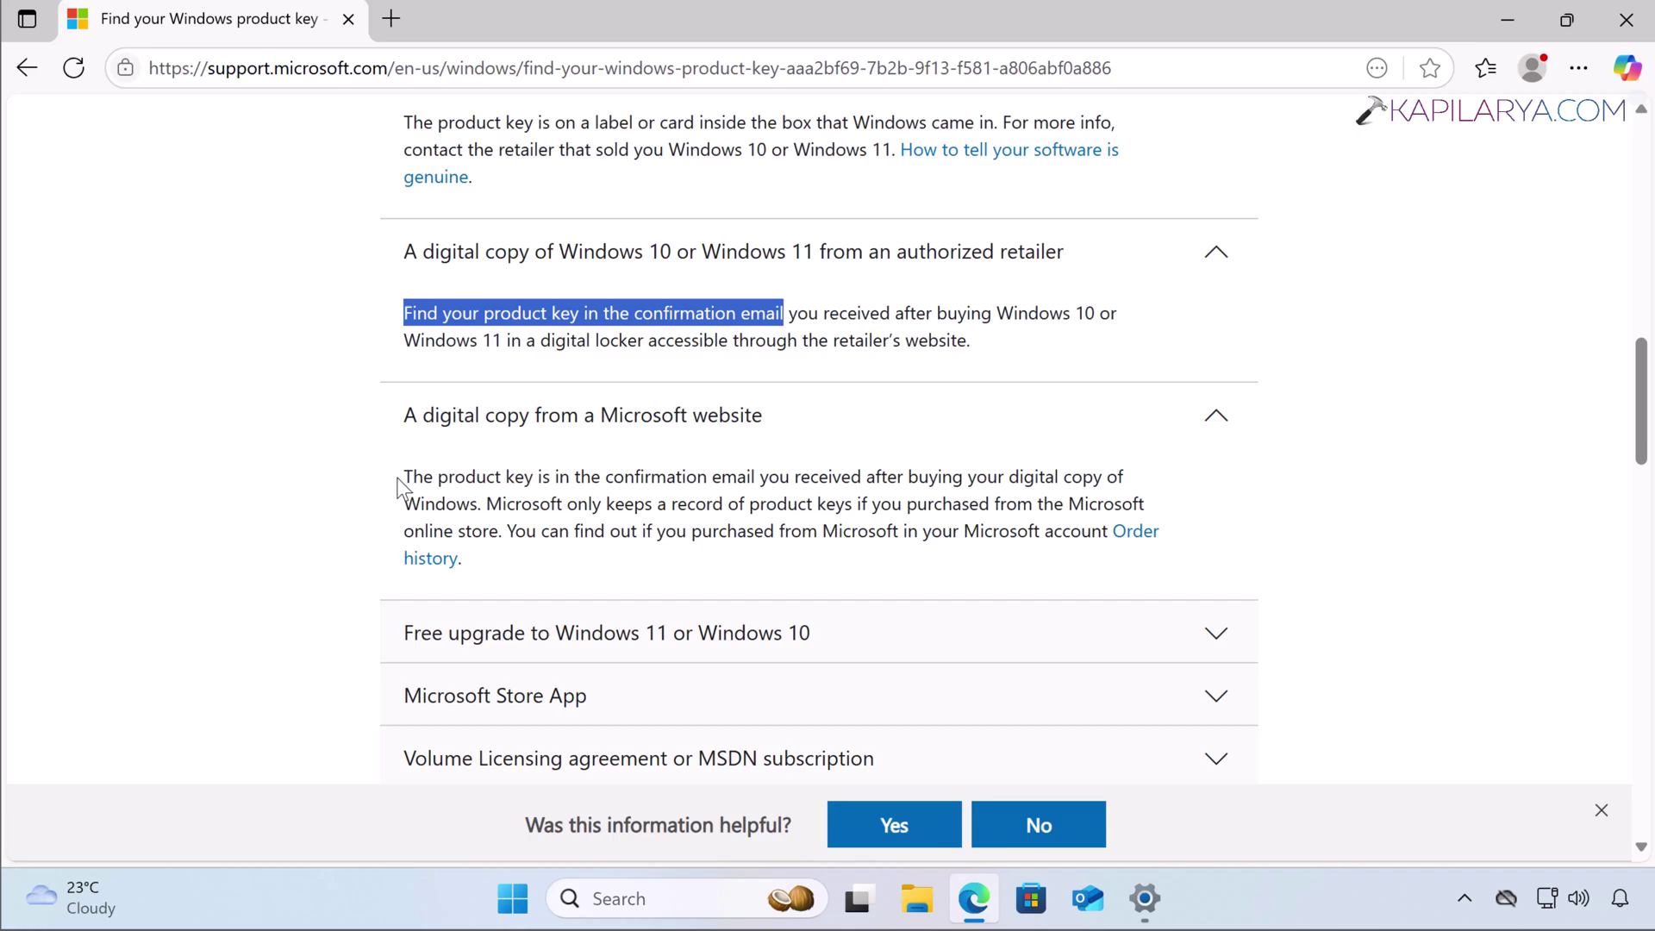
pyautogui.moveTo(402, 481); pyautogui.dragTo(482, 507)
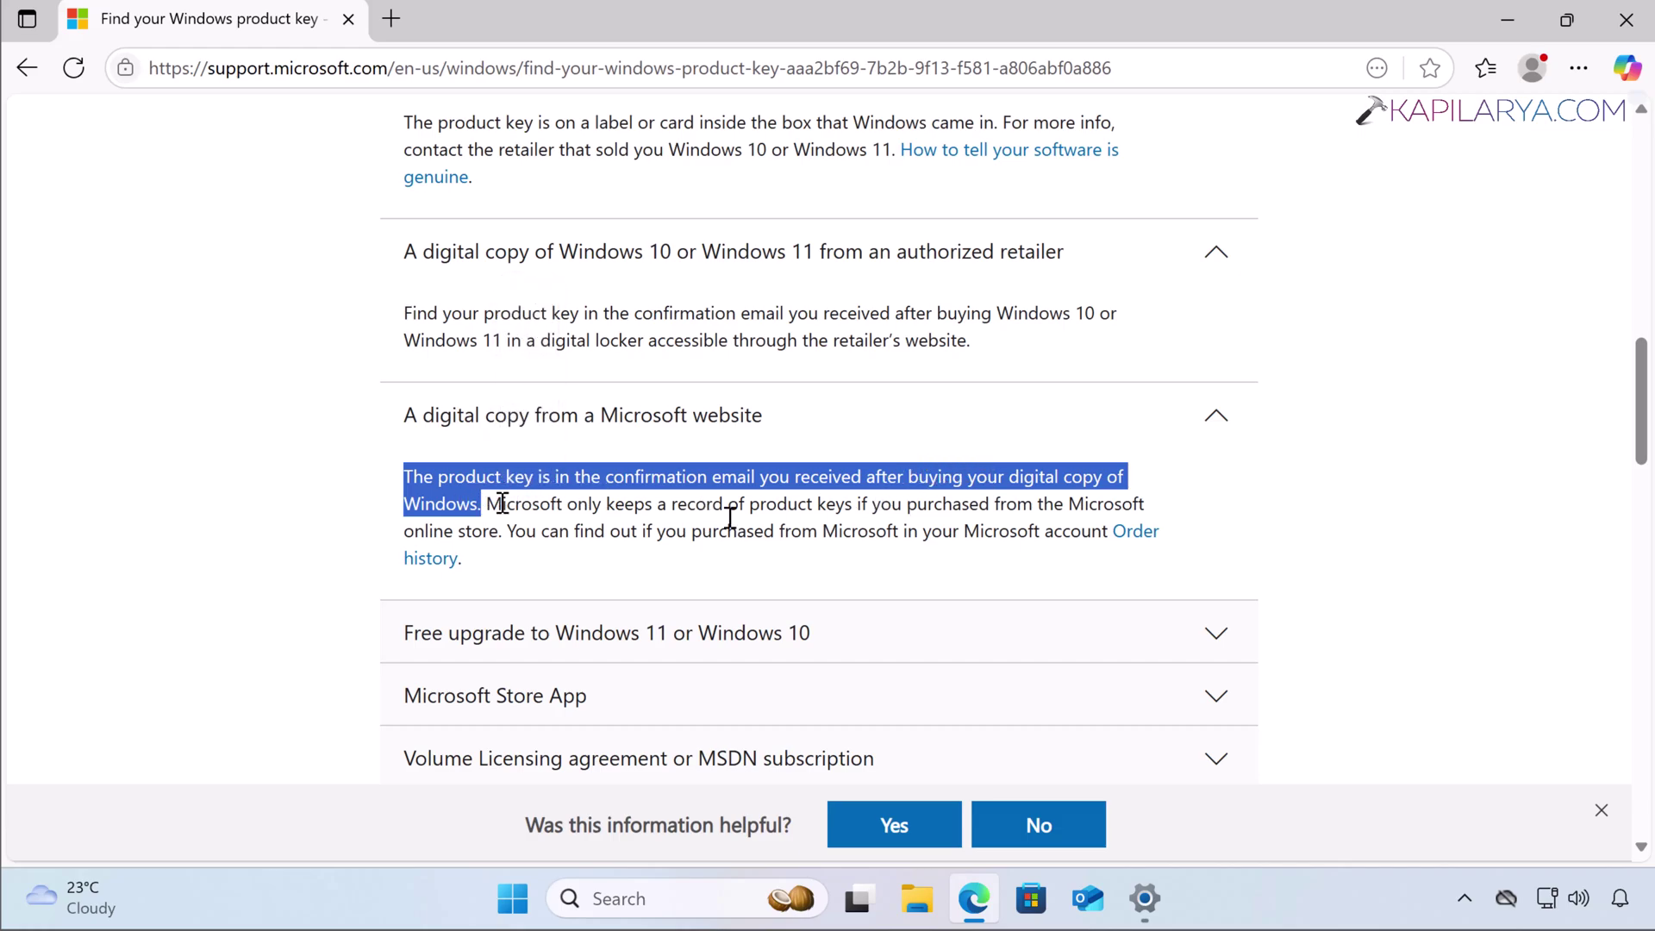
pyautogui.click(1007, 535)
pyautogui.scroll(-1, 1006, 535)
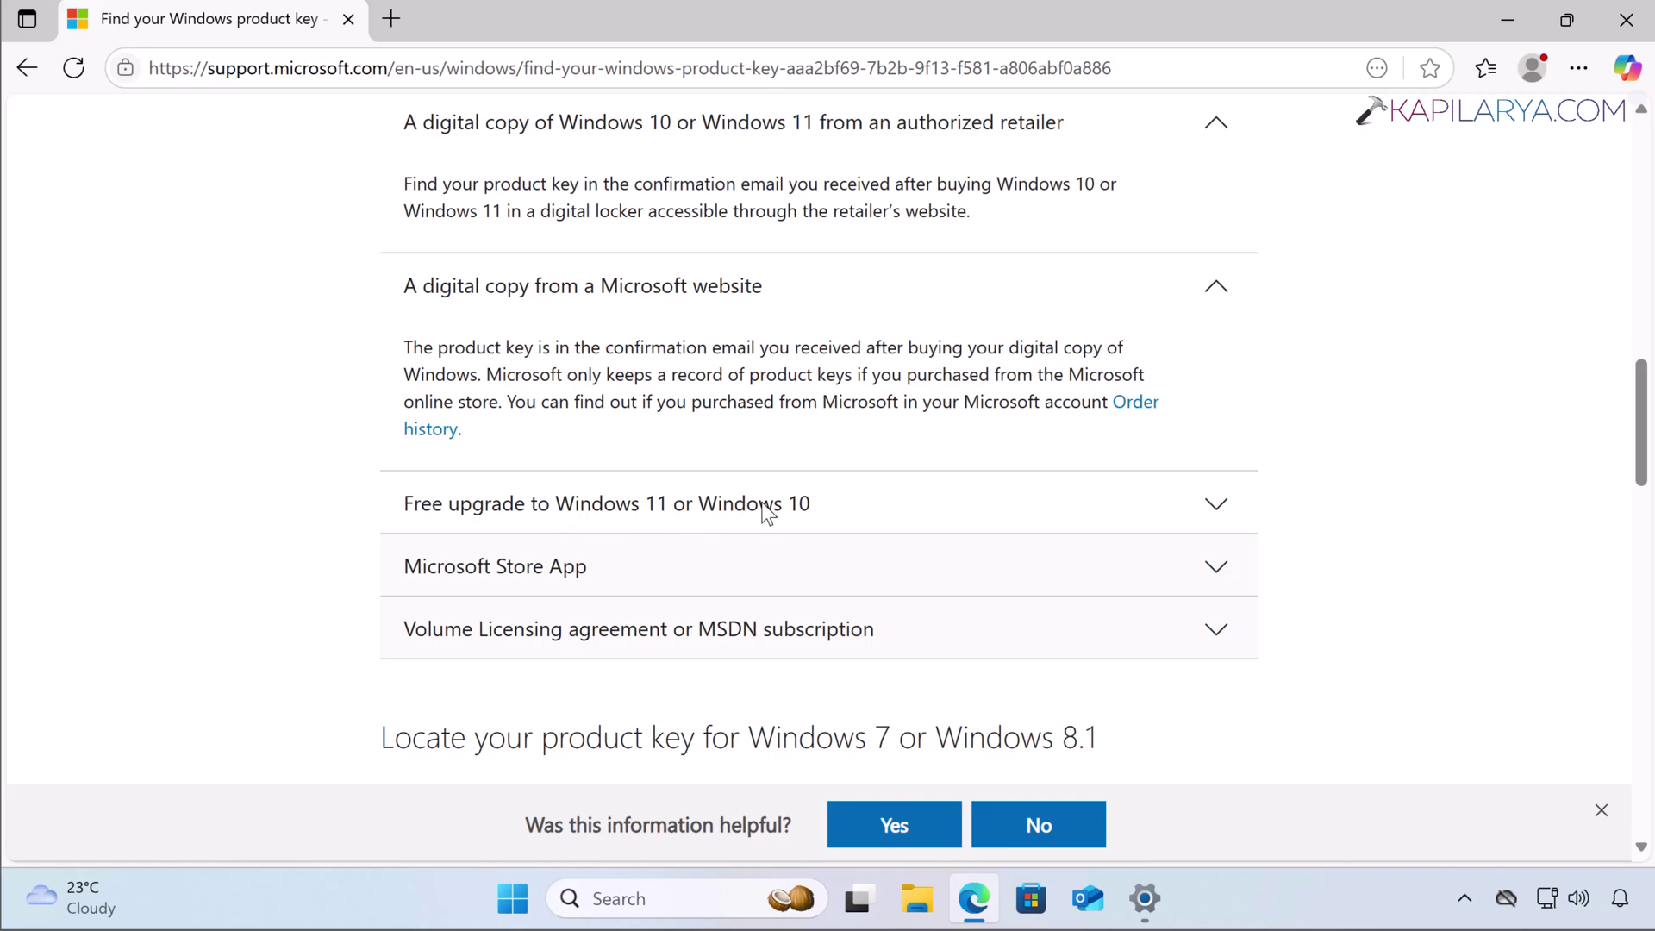
pyautogui.click(1222, 501)
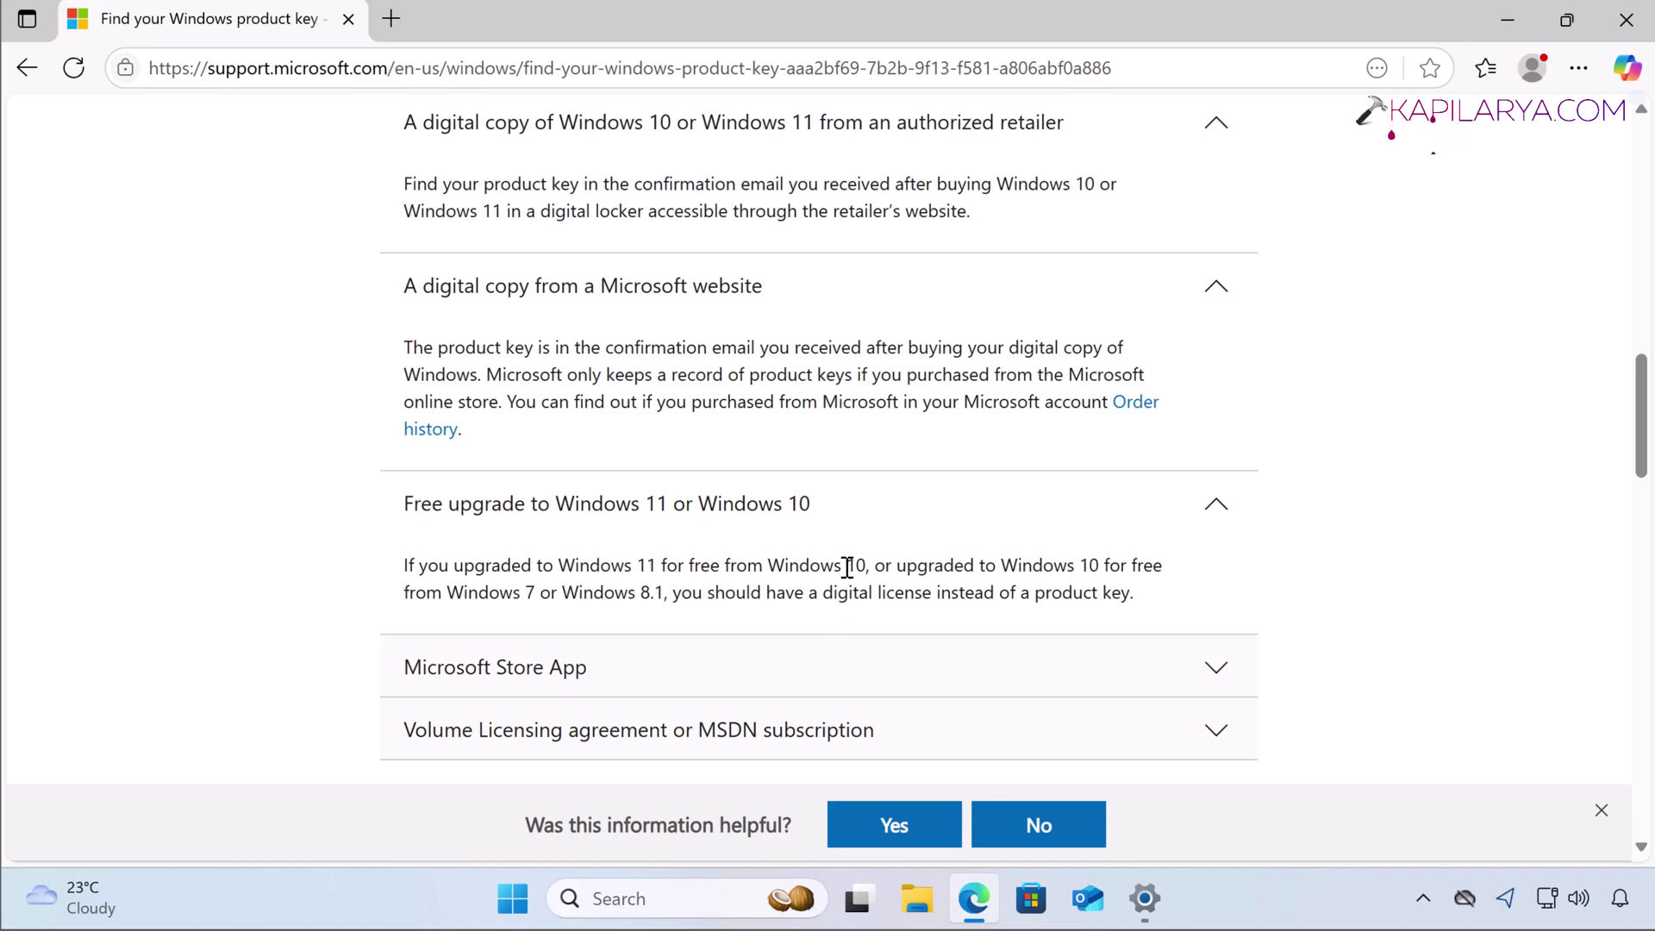
# Expand the Microsoft Store App and Volume Licensing or MSDN subscription answers.
pyautogui.scroll(-1, 850, 568)
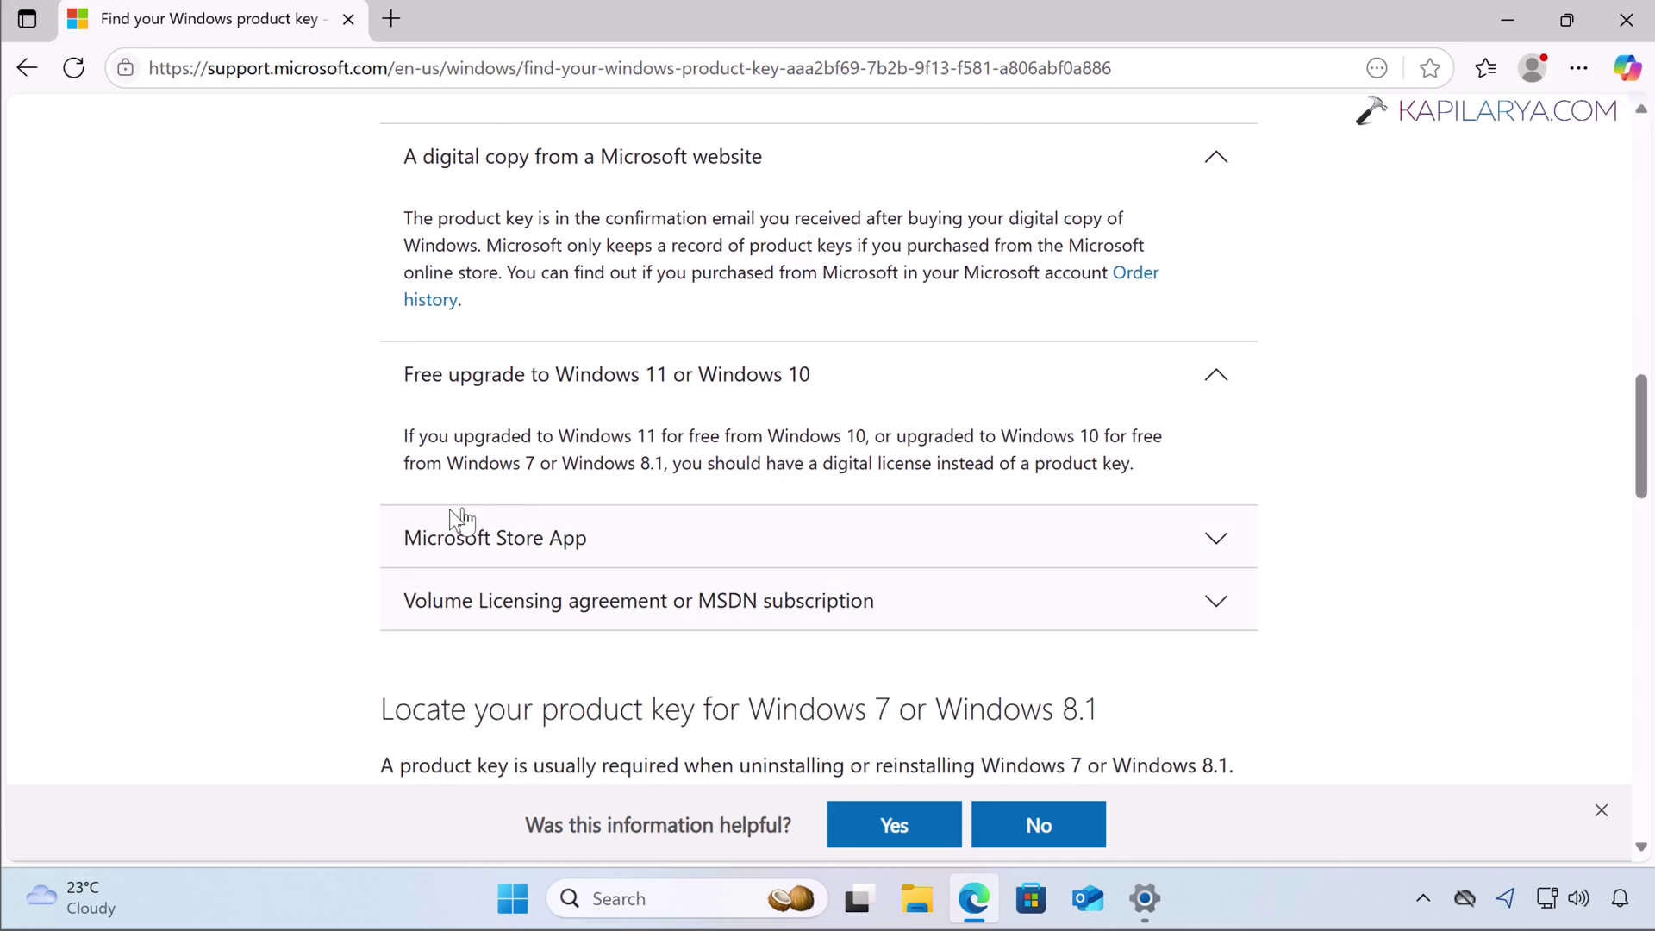
pyautogui.click(693, 548)
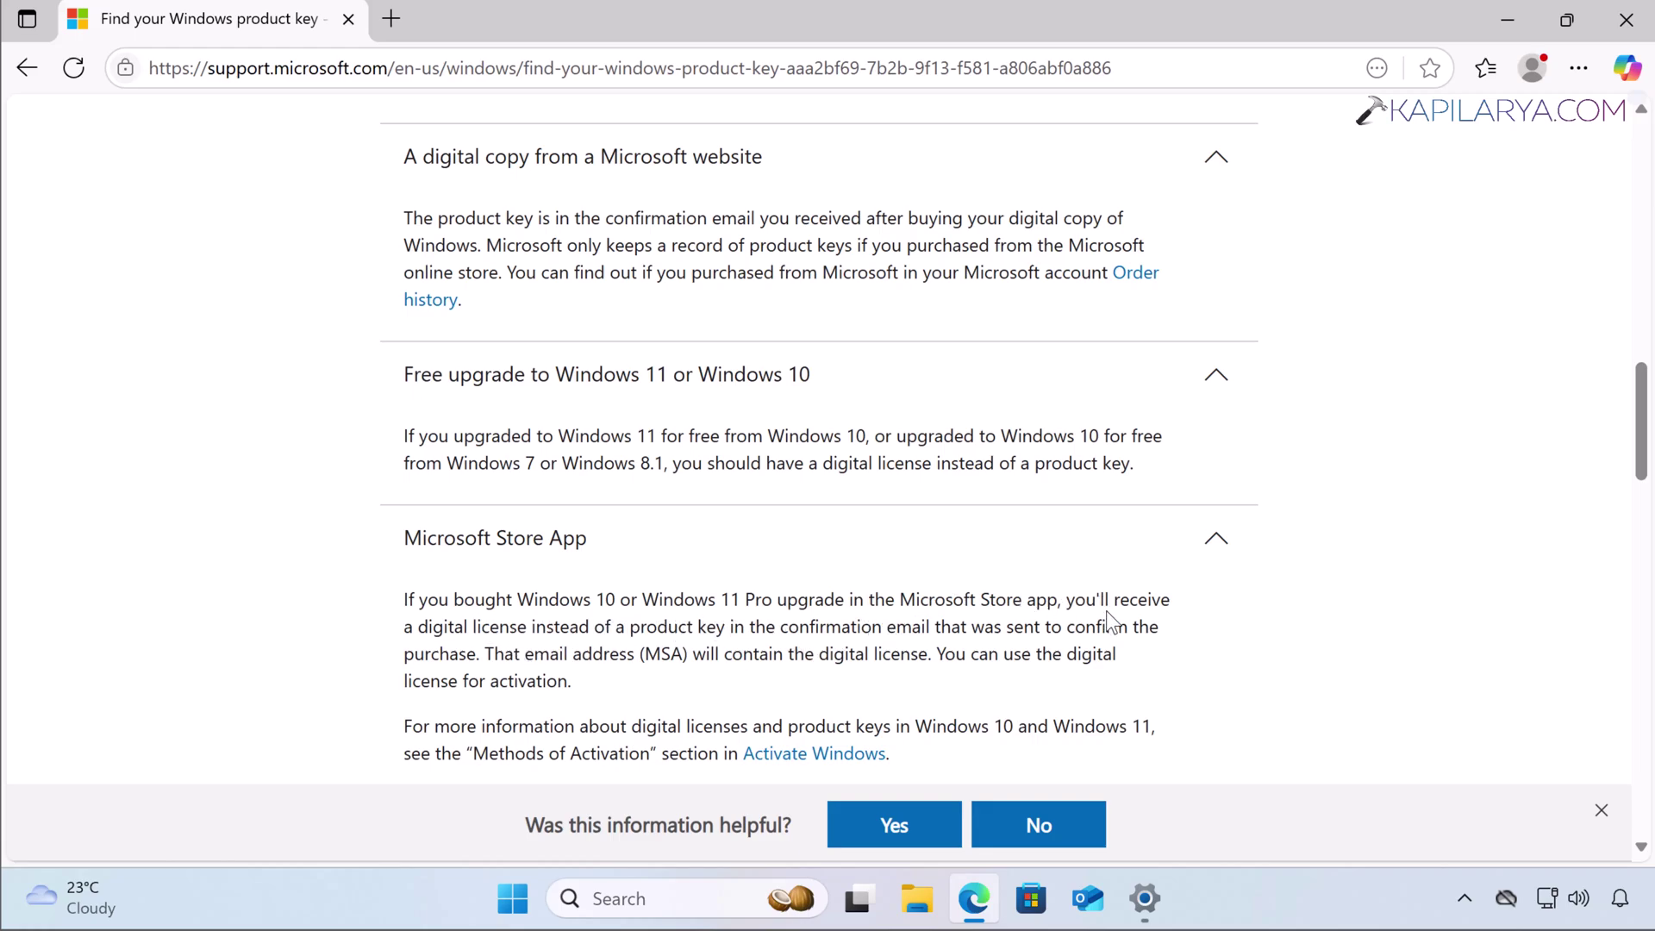
pyautogui.scroll(-1, 573, 675)
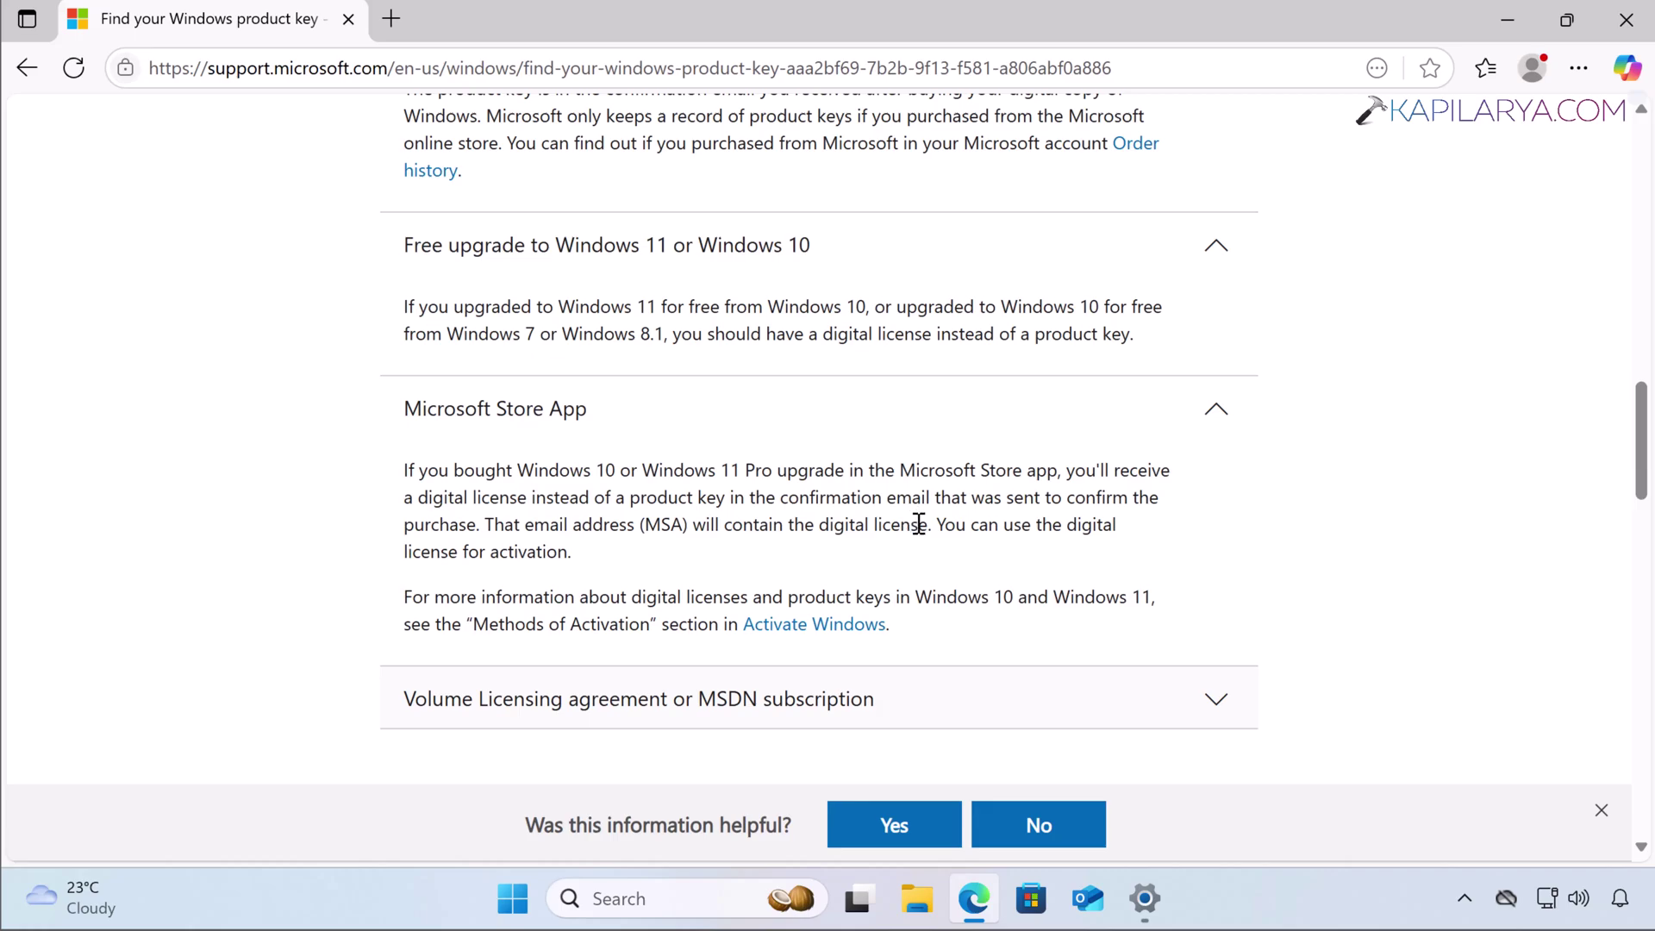
pyautogui.scroll(-5, 919, 524)
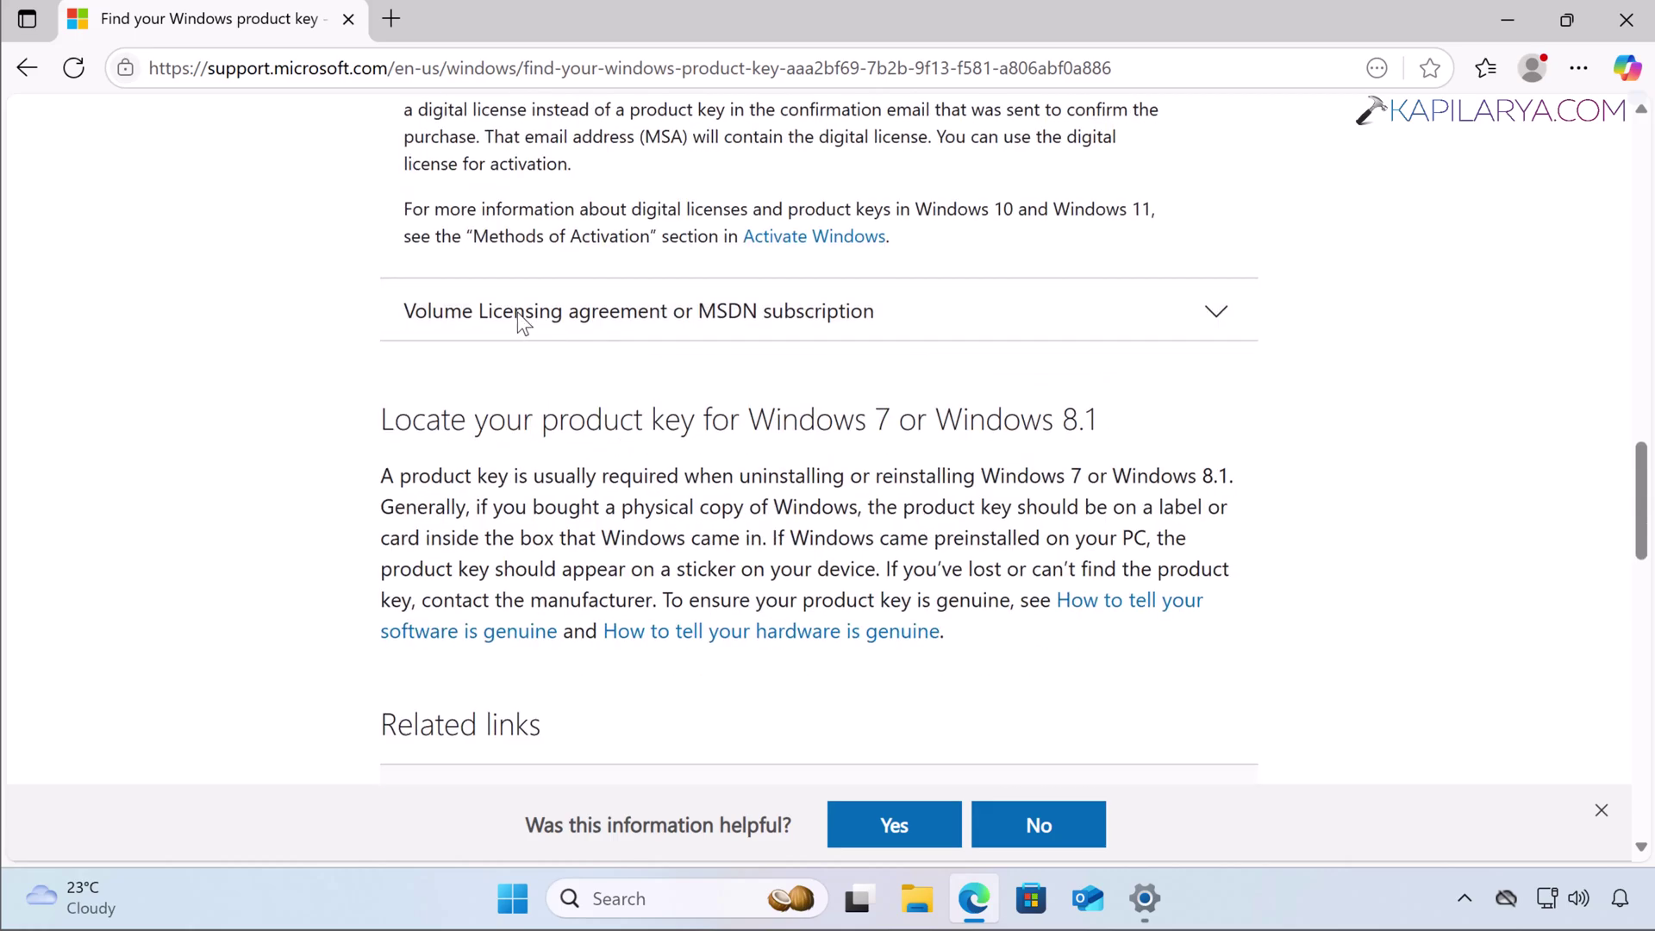
pyautogui.click(518, 312)
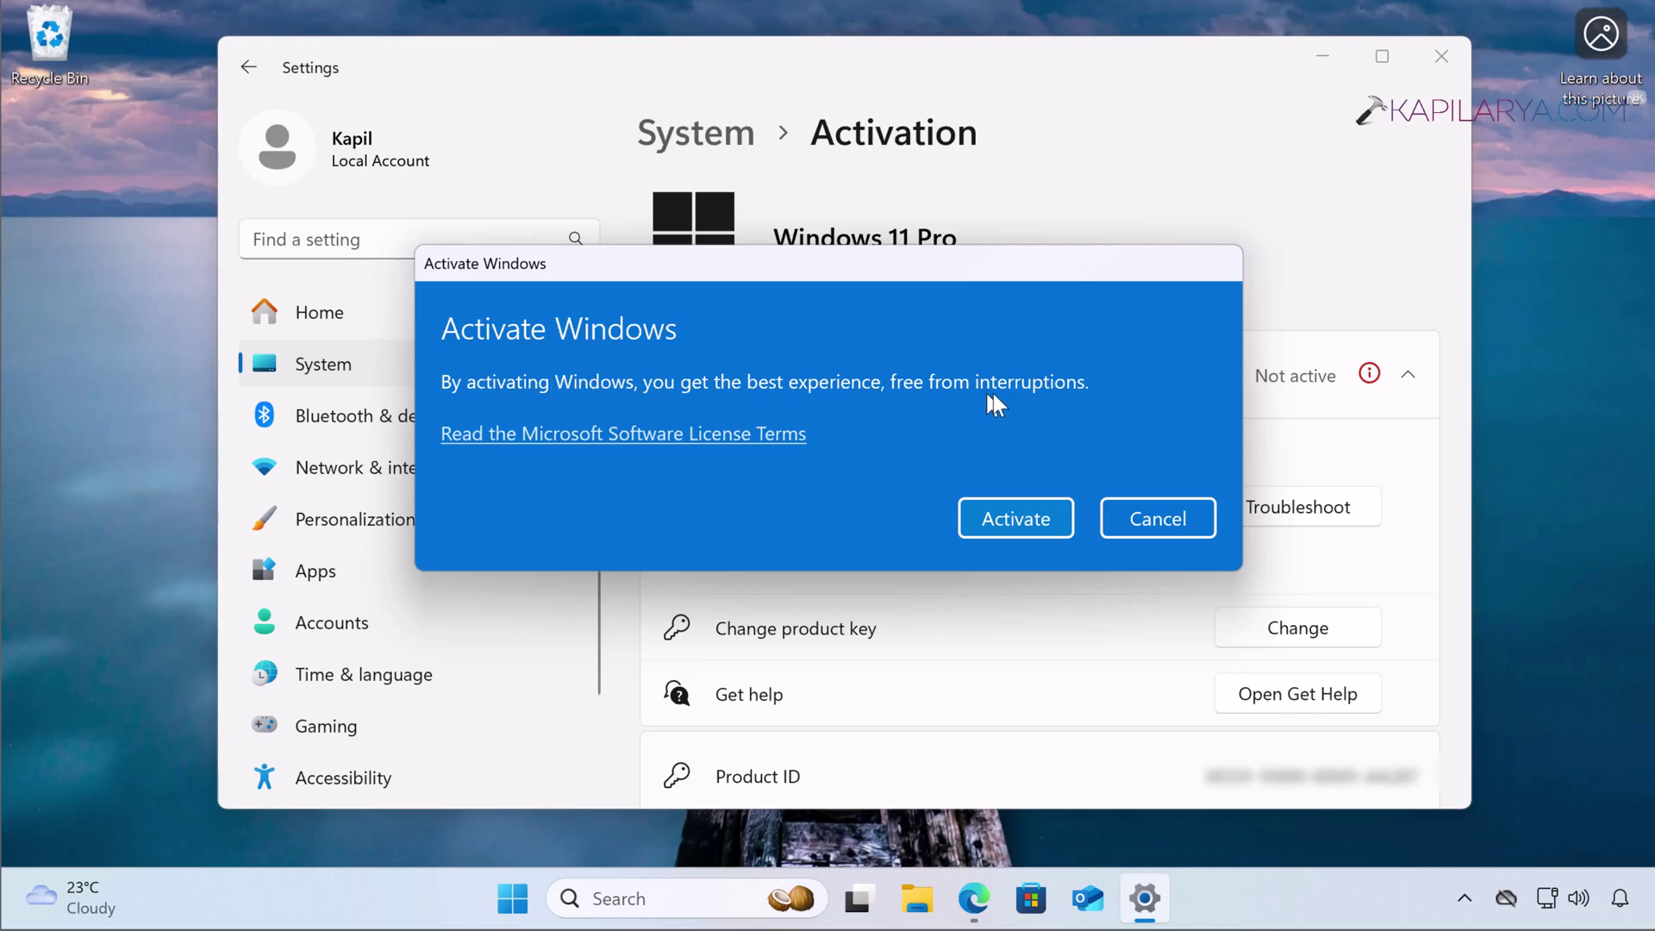
# Activate this copy of Windows 11 Pro from the Activate Windows dialog.
pyautogui.click(979, 528)
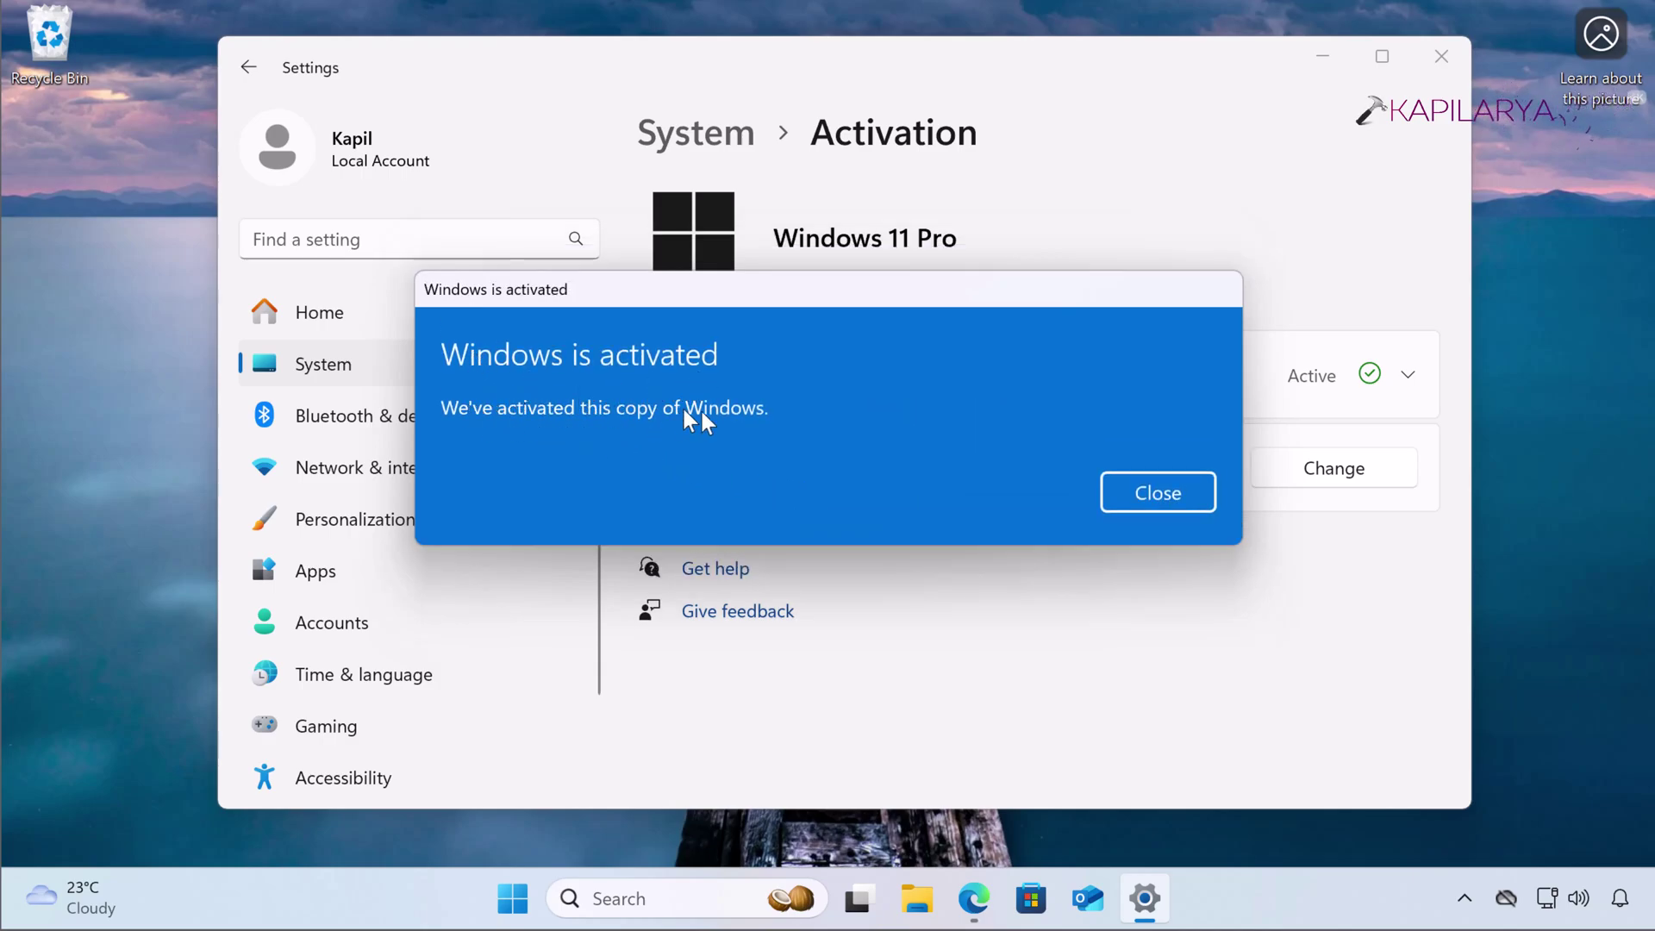
# Close the confirmation and expand Activation state to show 'activated with a digital license'.
pyautogui.click(1135, 497)
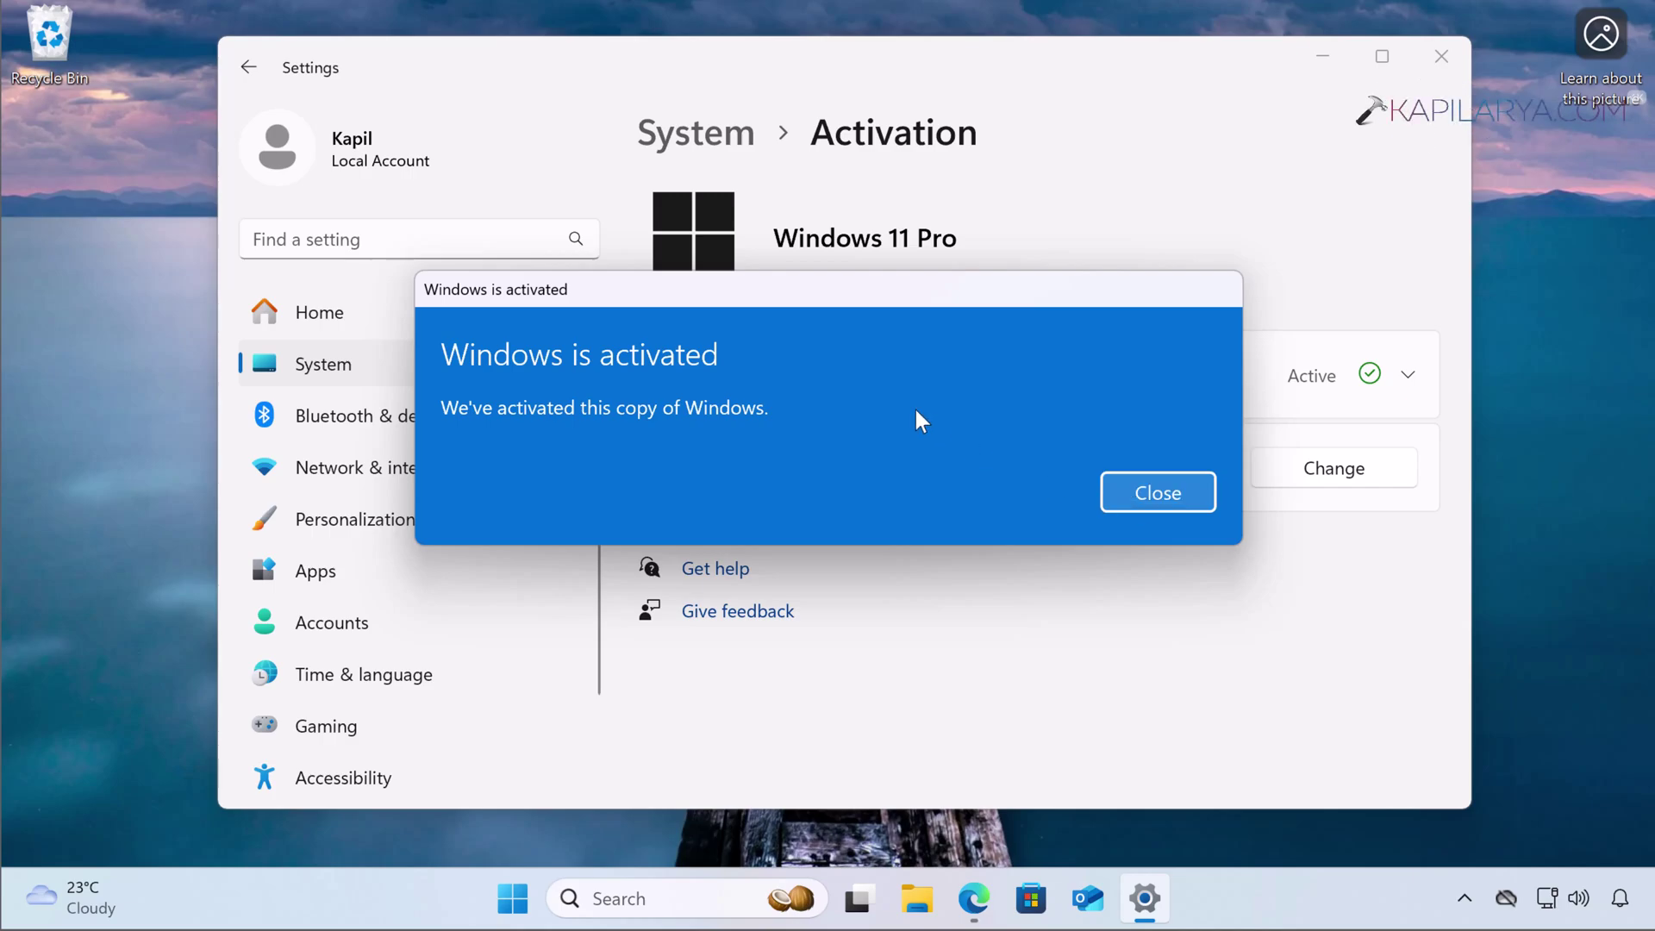
pyautogui.click(1112, 481)
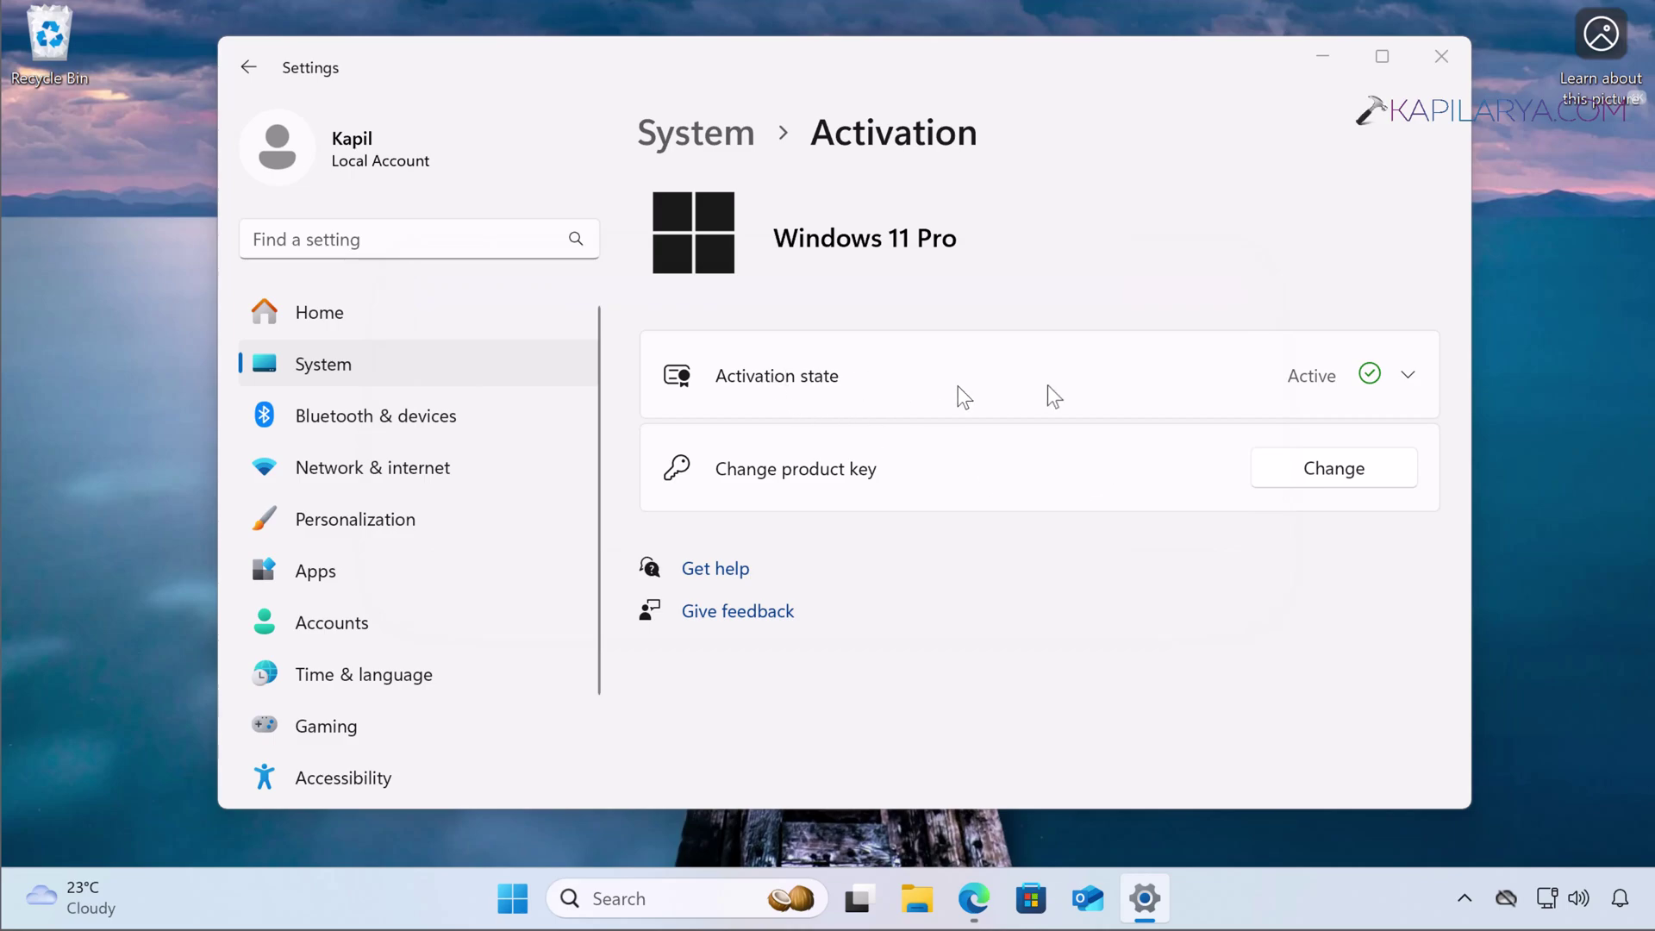
pyautogui.click(1409, 375)
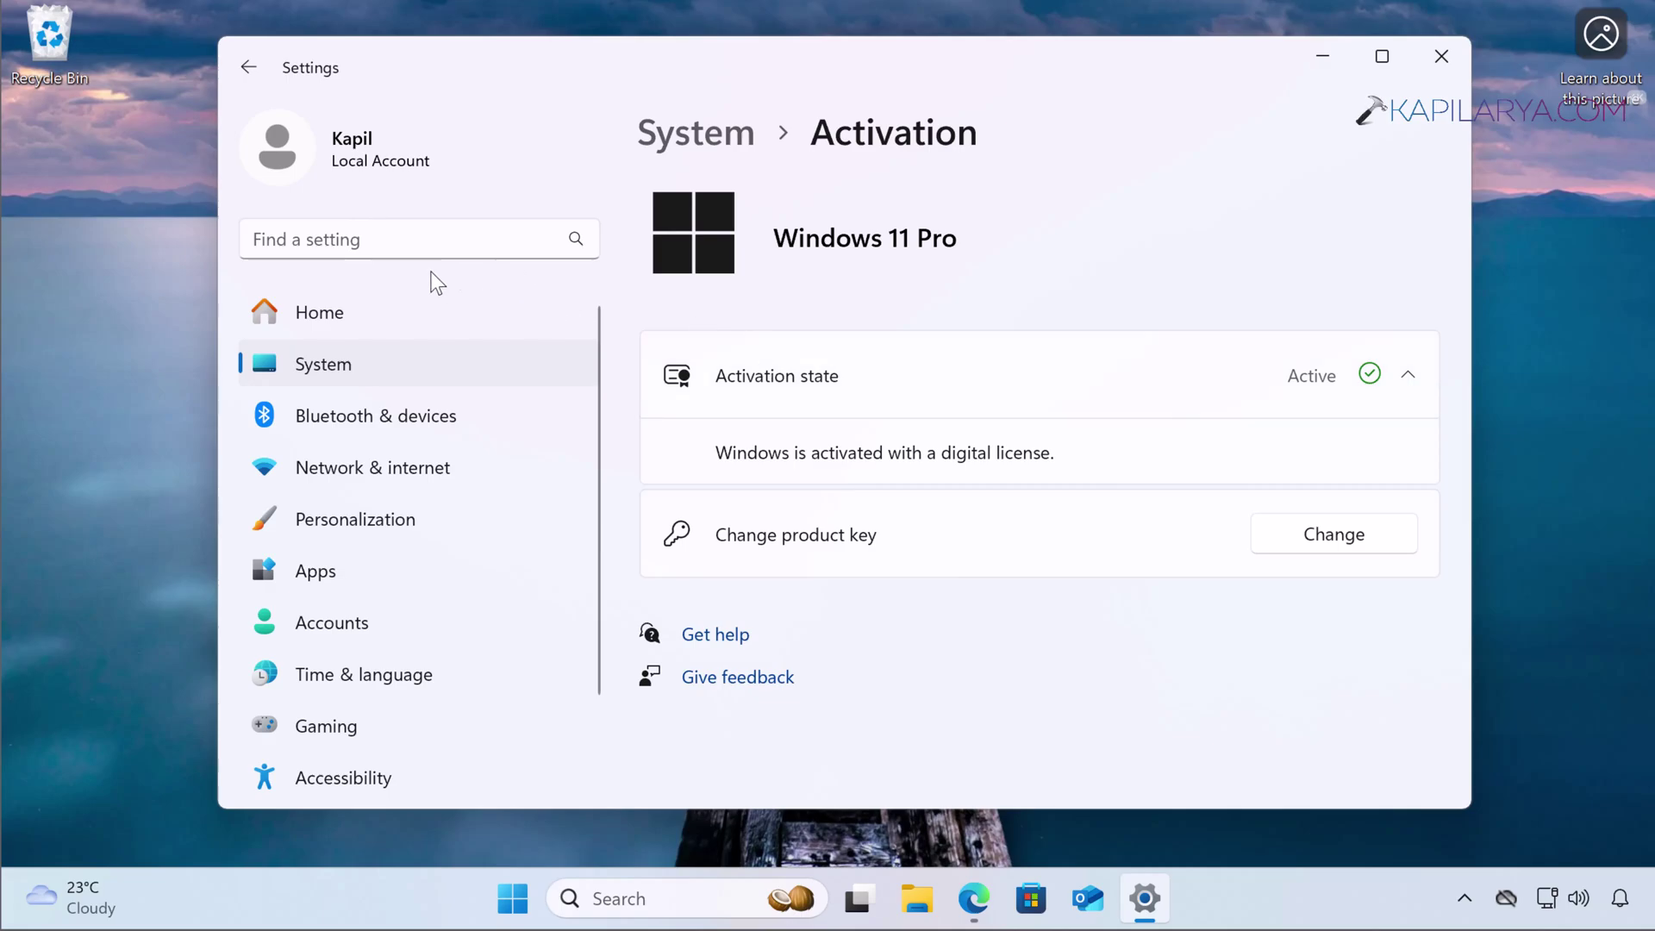
pyautogui.click(396, 527)
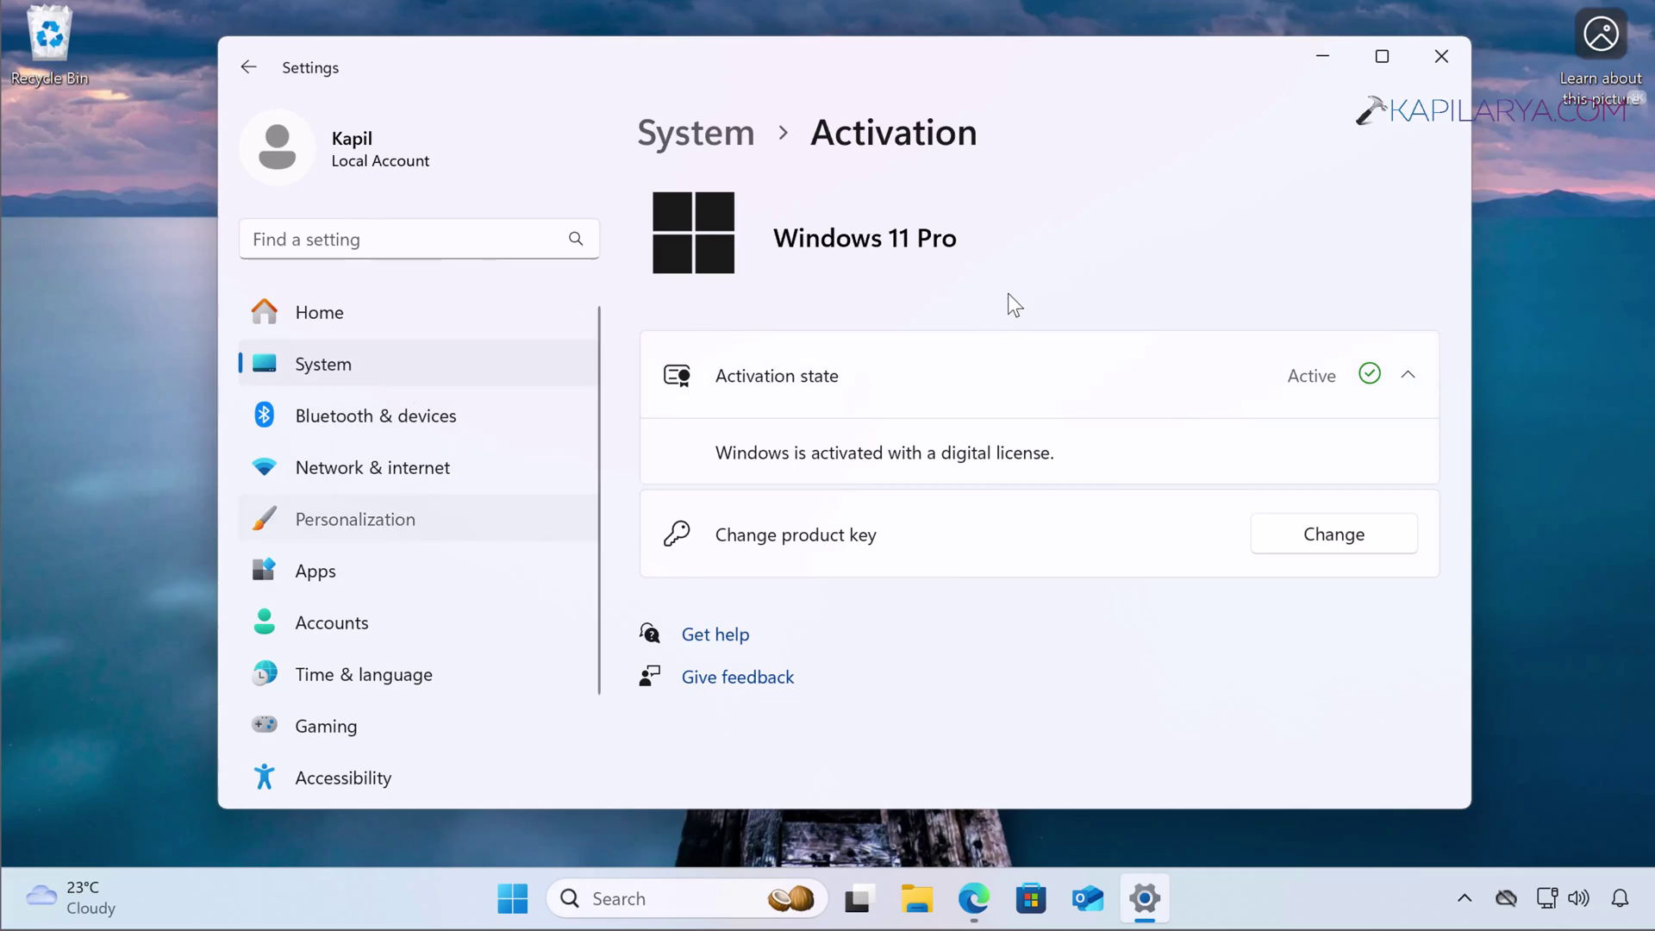